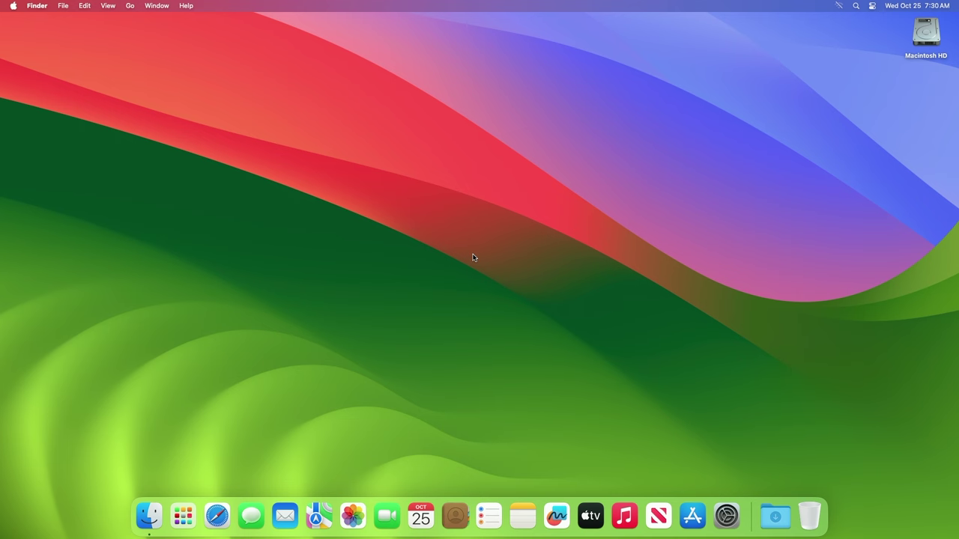
Open Safari and request the Windows 11 (multi-edition ISO for x64 devices) disk image on Microsoft's Download Windows 11 page.
click(217, 516)
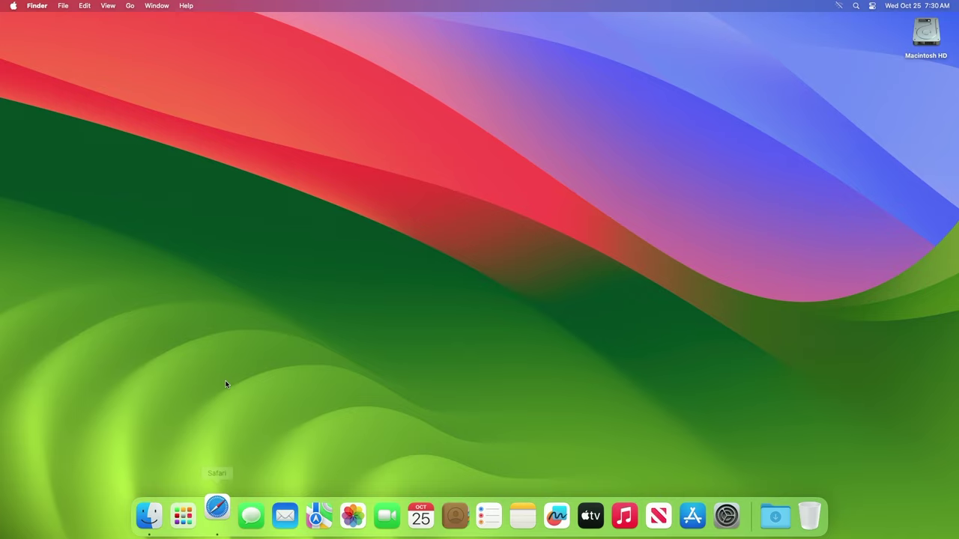
click(644, 52)
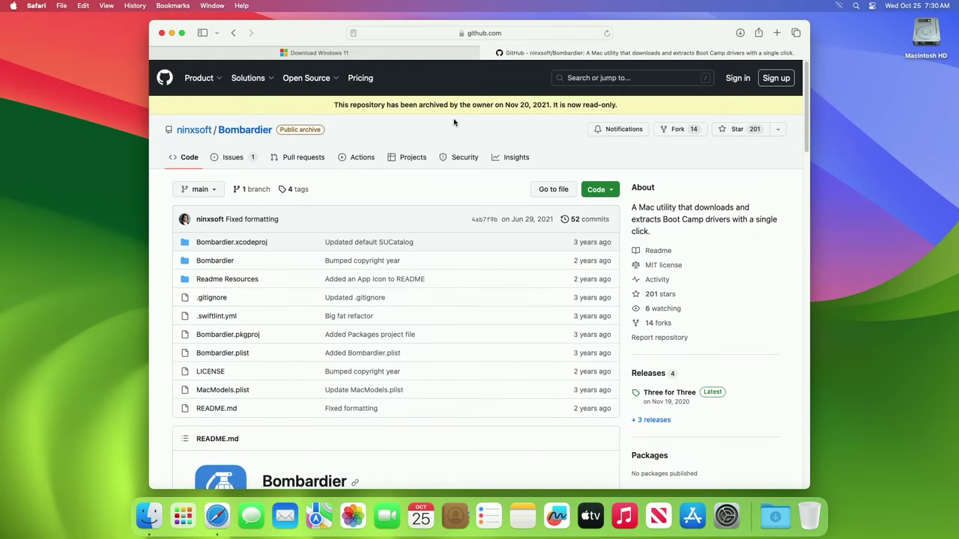
click(378, 57)
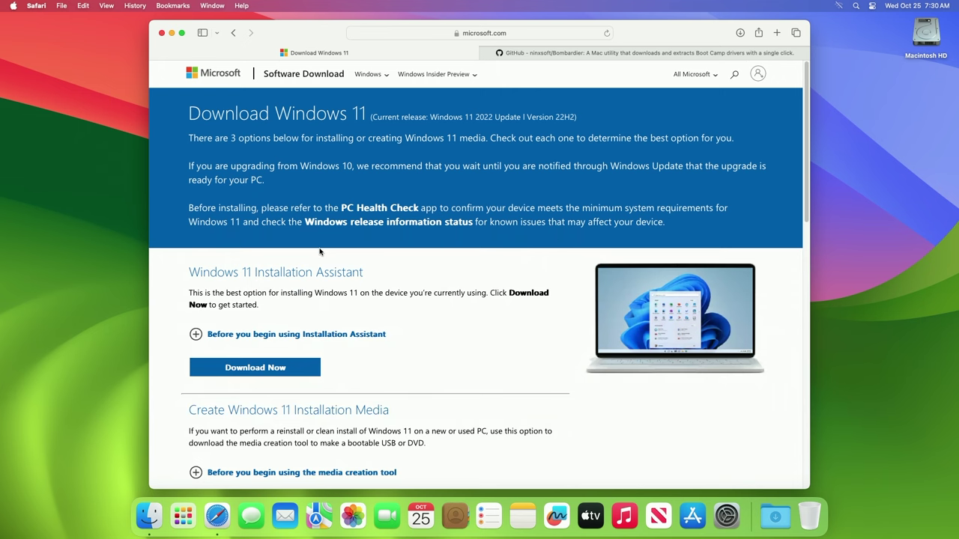
scroll(320, 253, down, 3)
scroll(320, 252, down, 5)
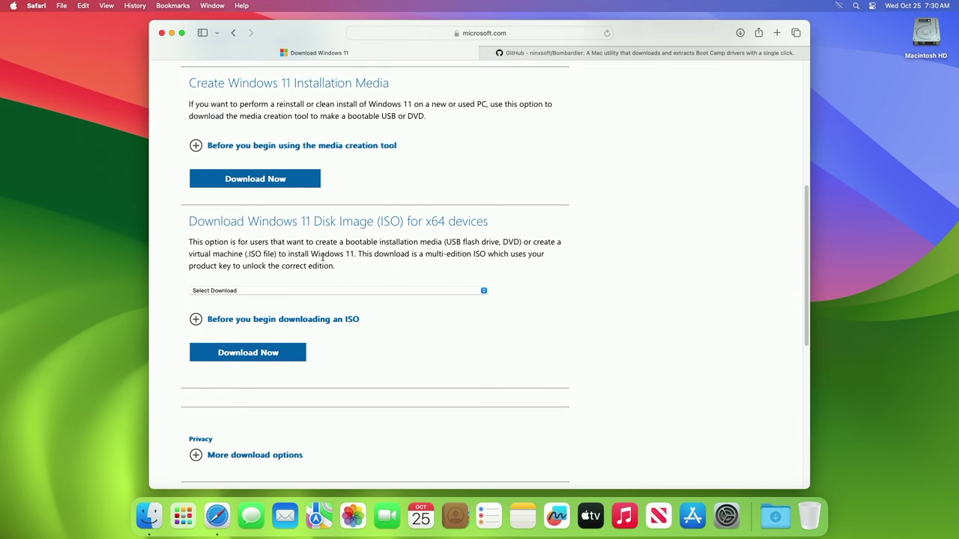
click(319, 295)
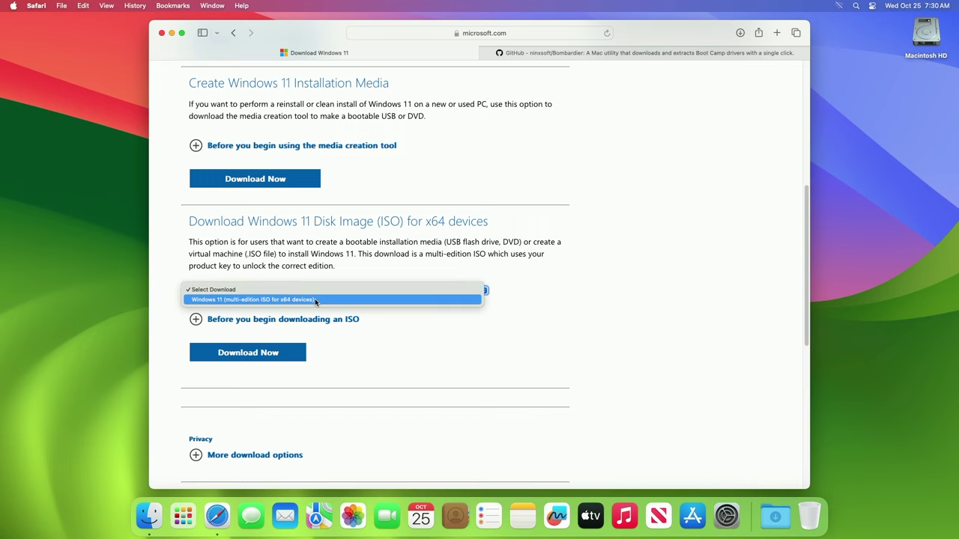
click(315, 298)
click(286, 350)
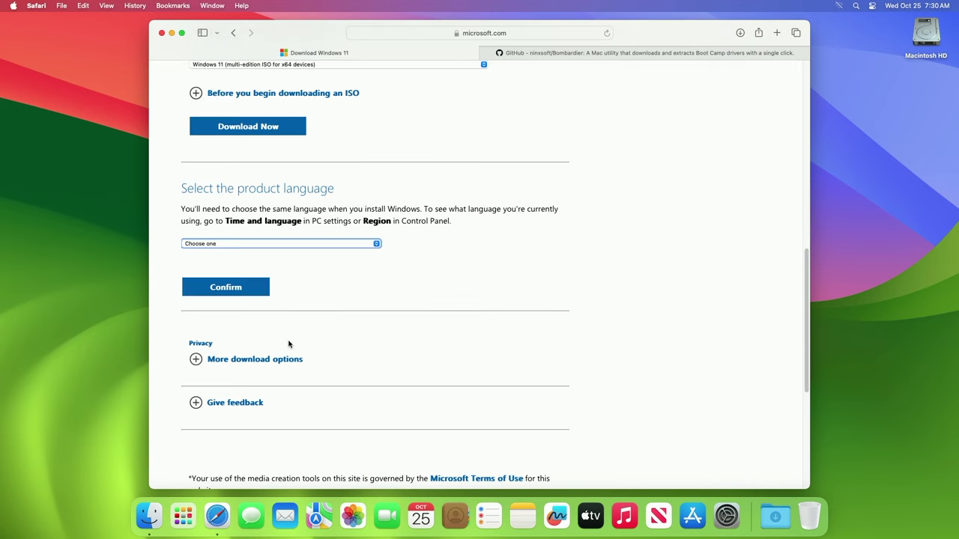
Confirm English (United States) as the product language and start the 64-bit Windows 11 ISO download.
click(266, 244)
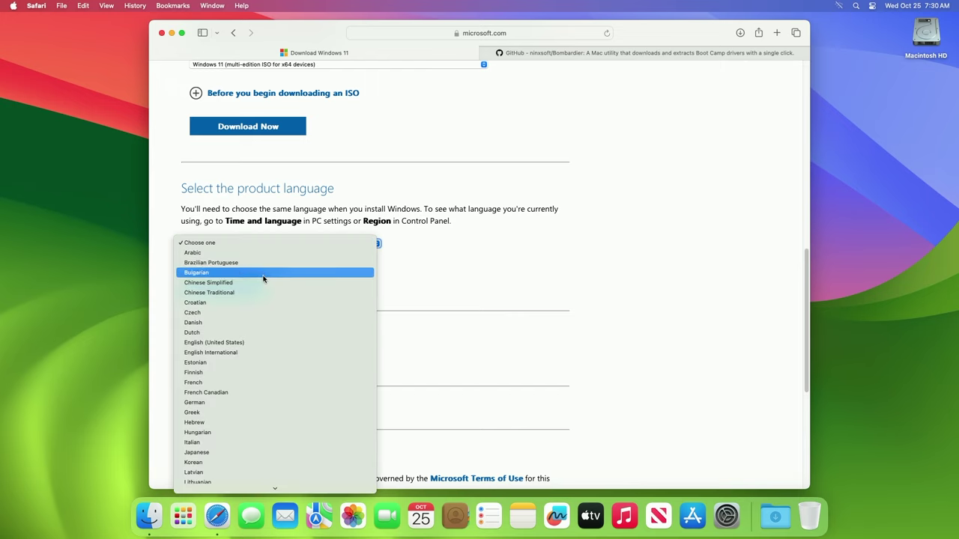
click(241, 344)
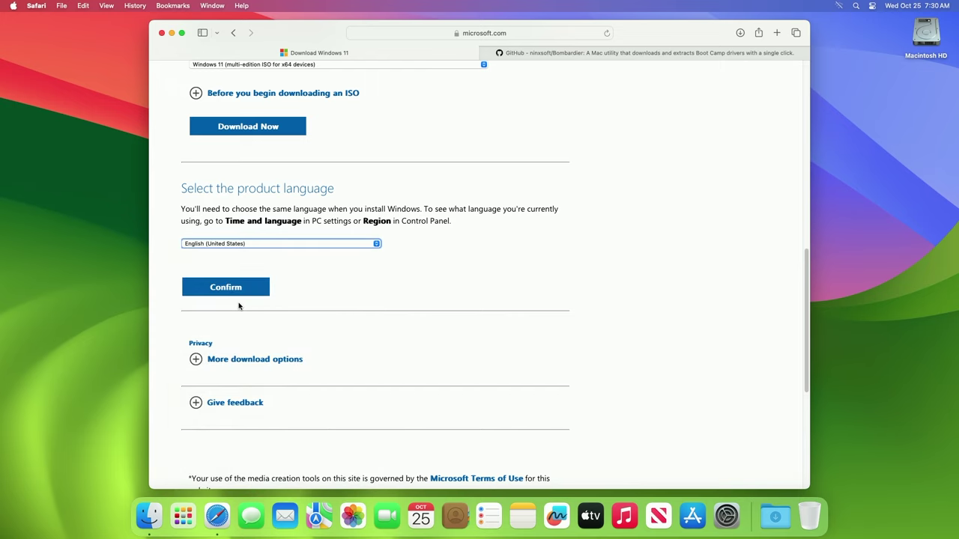
click(245, 293)
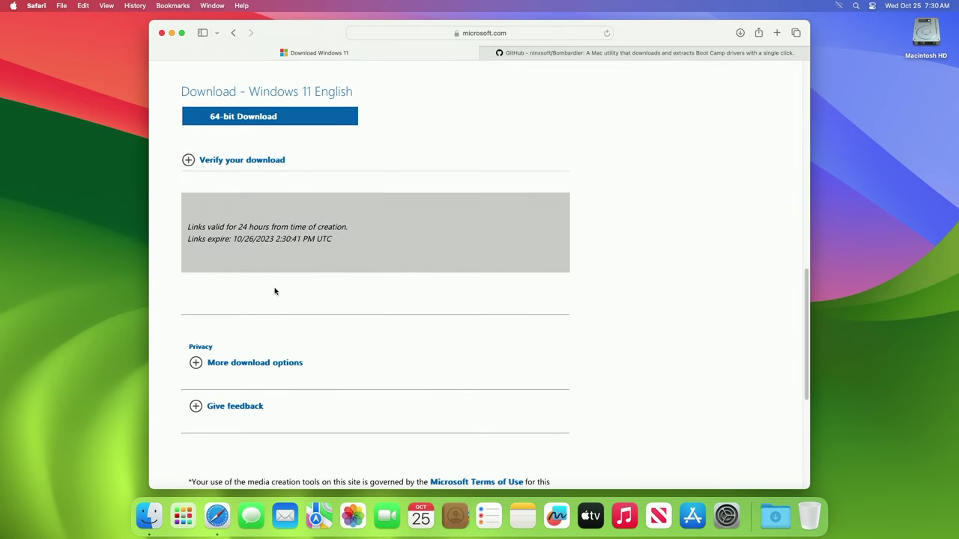
click(281, 117)
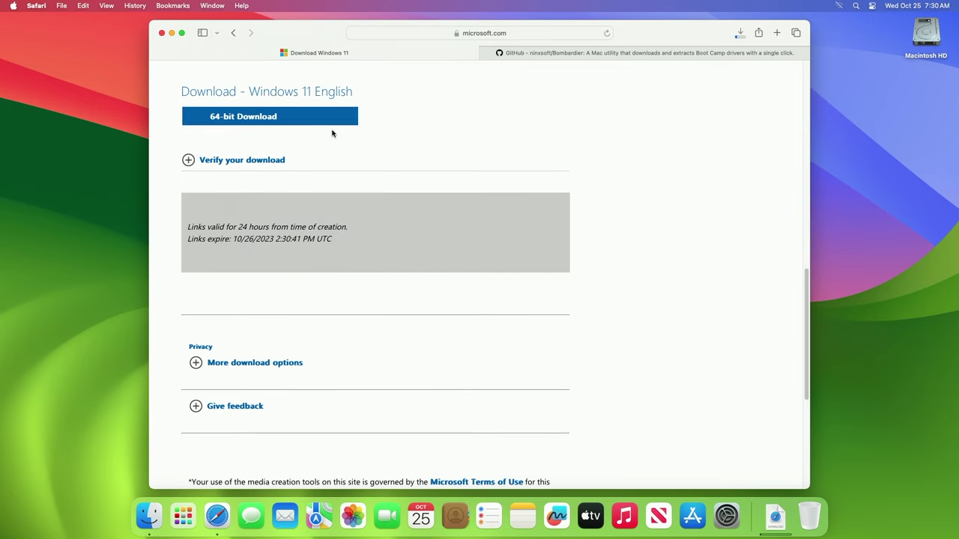
click(739, 33)
click(704, 175)
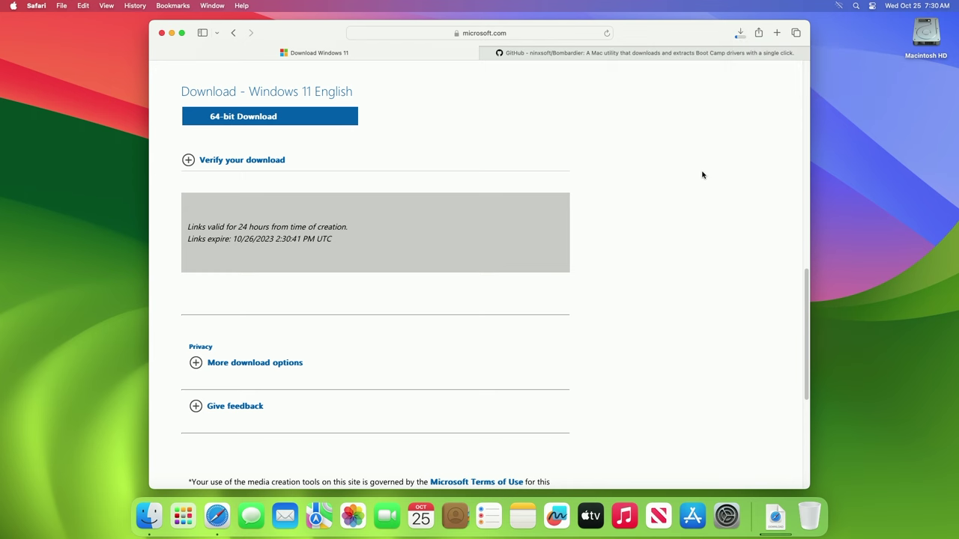
Download Bombardier.3.0.dmg from the latest GitHub release of ninxsoft/Bombardier, allowing downloads from github.com.
click(647, 54)
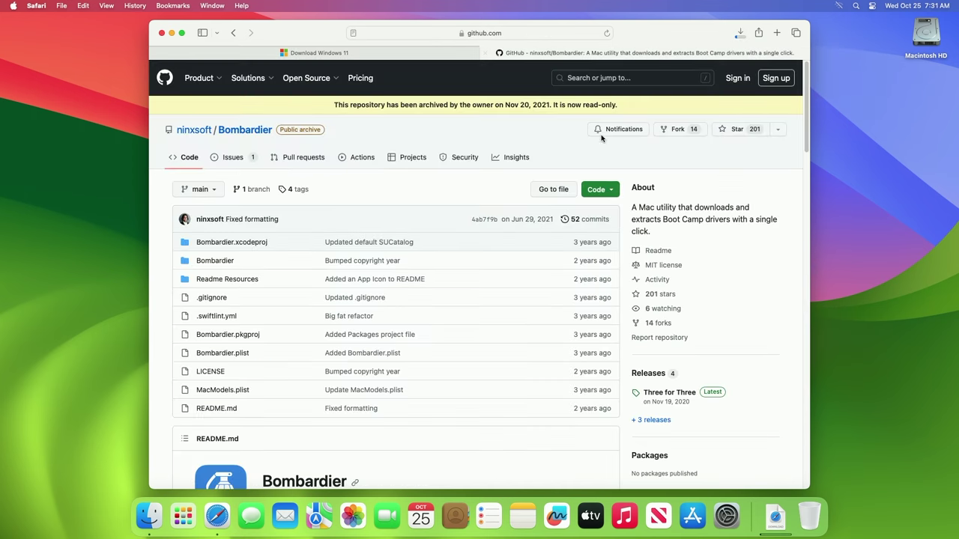
click(653, 392)
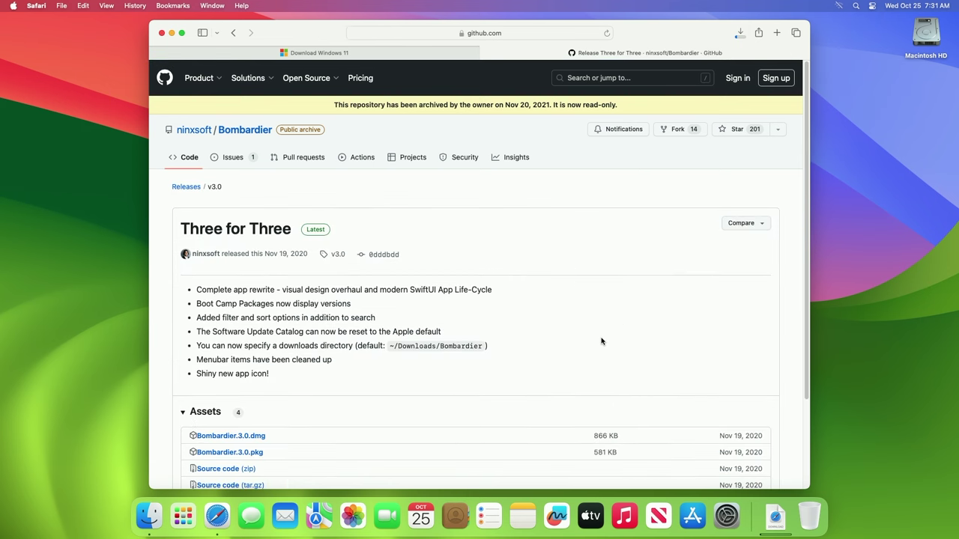
scroll(600, 341, down, 1)
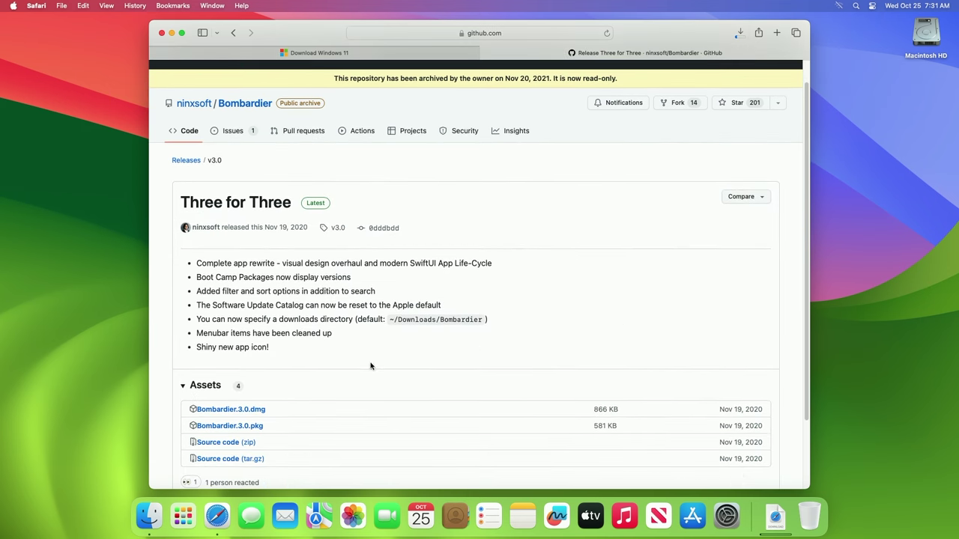
click(258, 410)
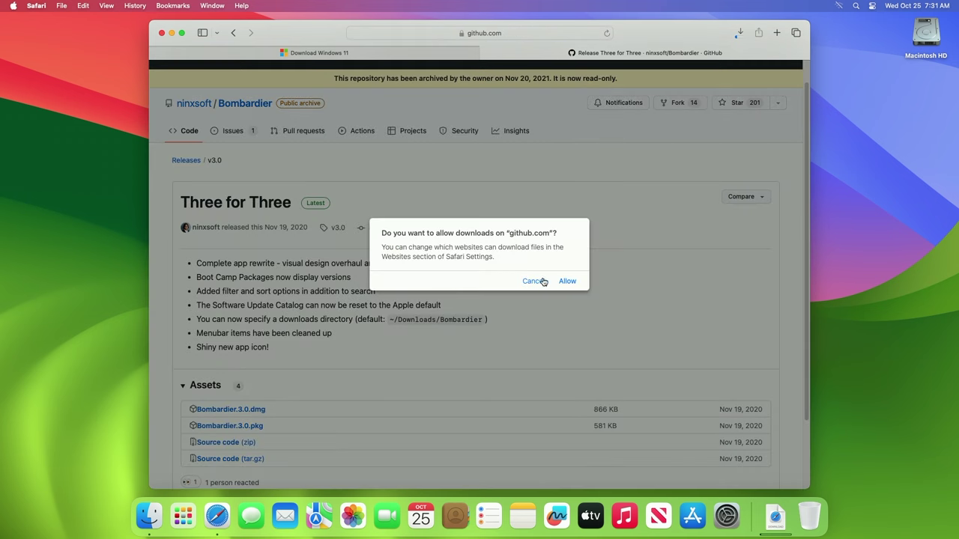
click(562, 282)
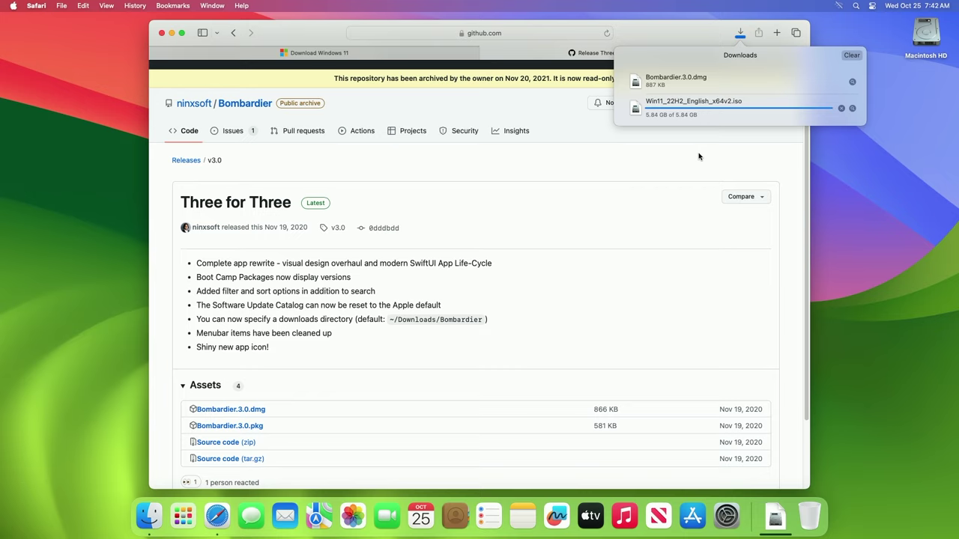
Leave Safari, look up this Mac's model identifier in System Information, and quit it.
key(super+h)
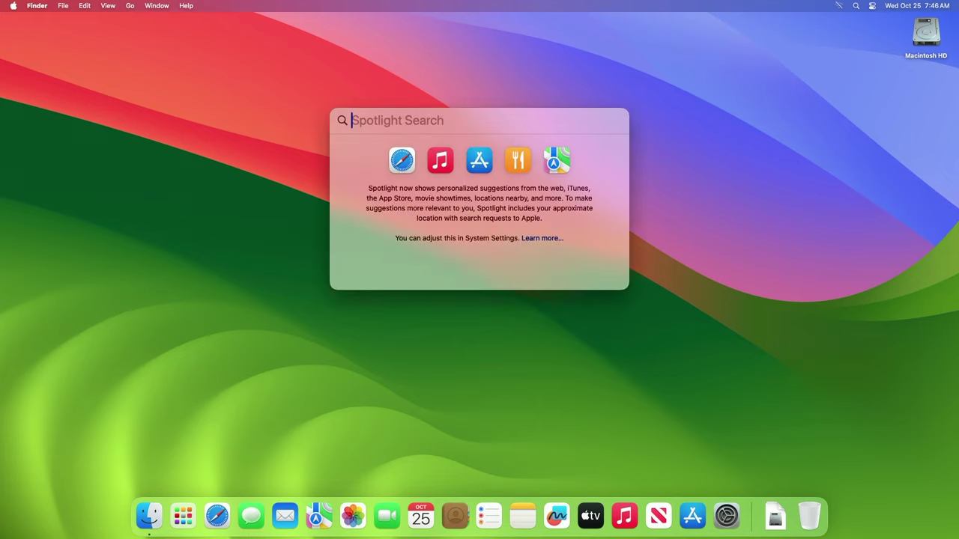
text(sy)
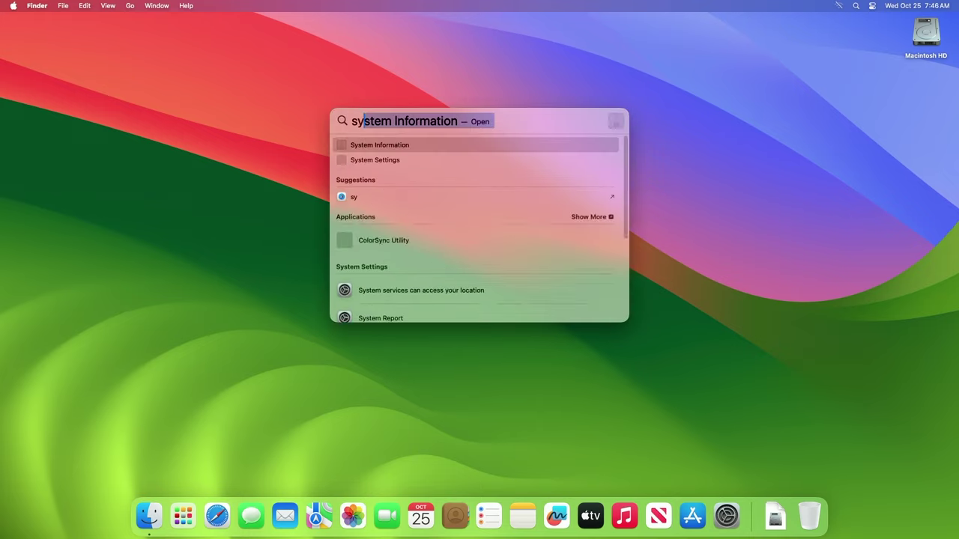
text(stem)
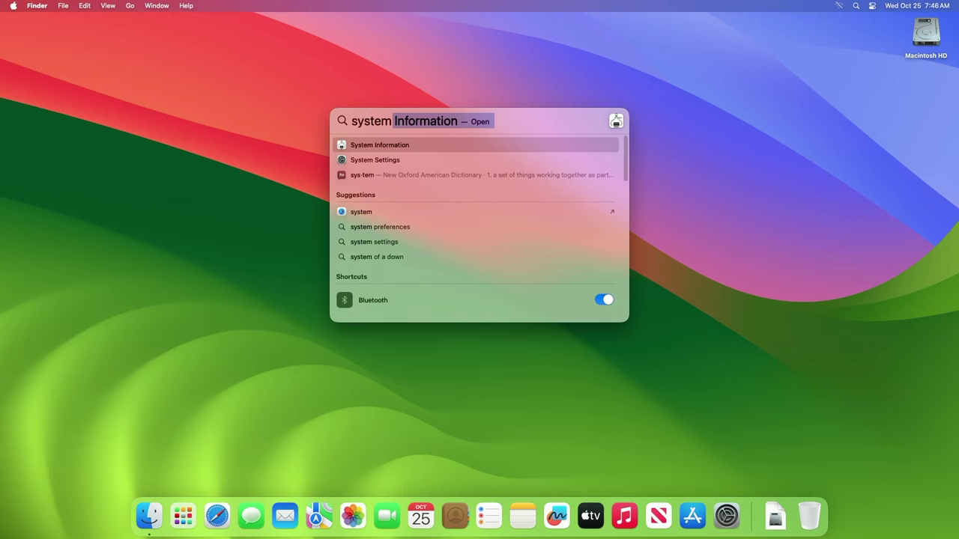
key(Return)
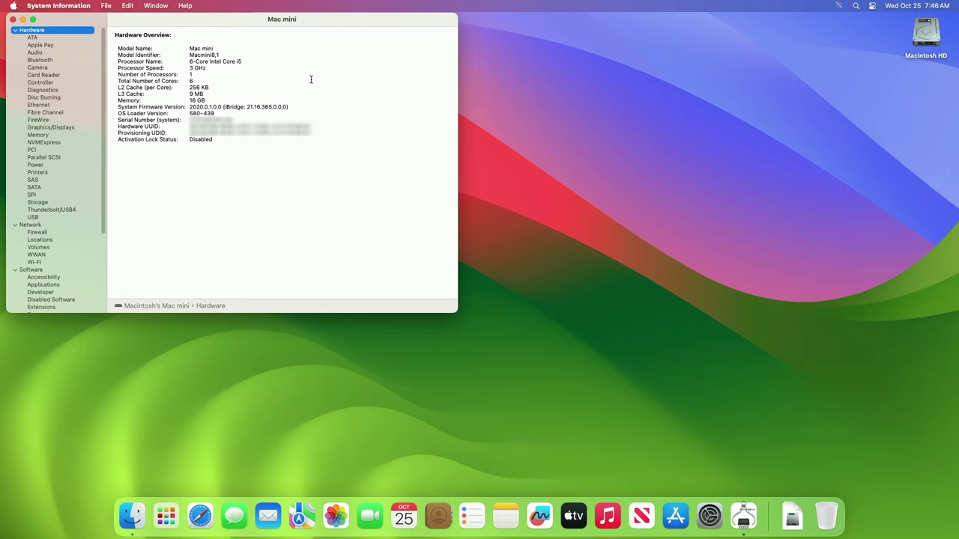
key(super+q)
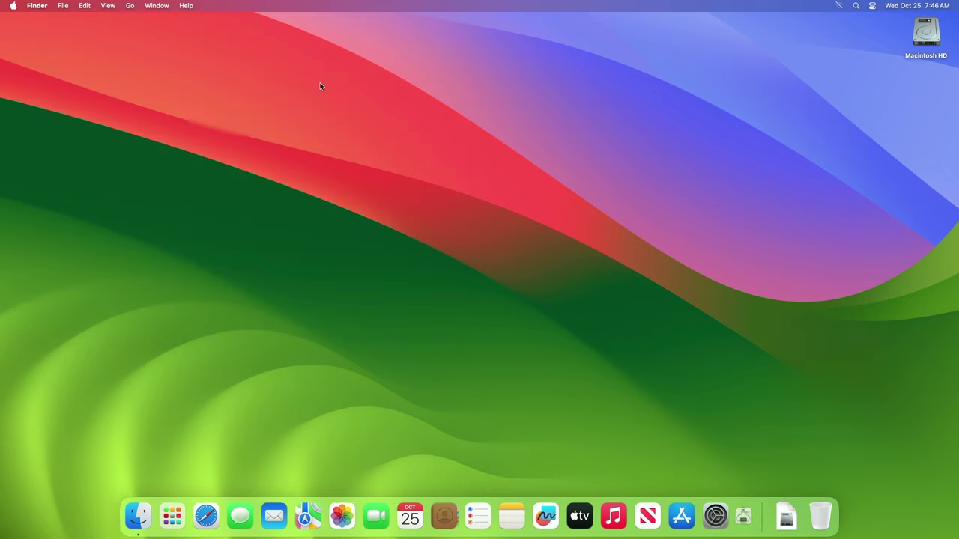
Mount the downloaded Bombardier.3.0.dmg, launch the Bombardier app from it, and dismiss its update dialog.
click(775, 515)
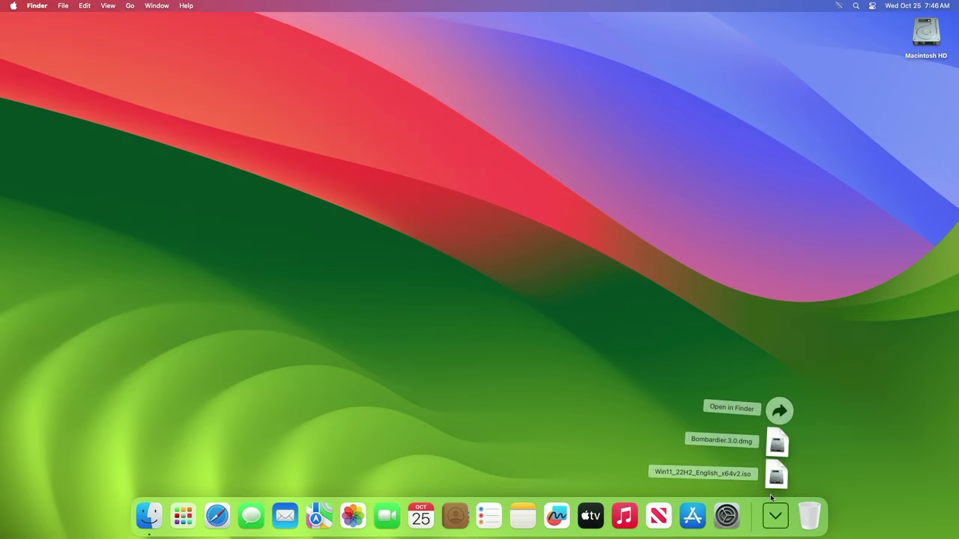
click(753, 428)
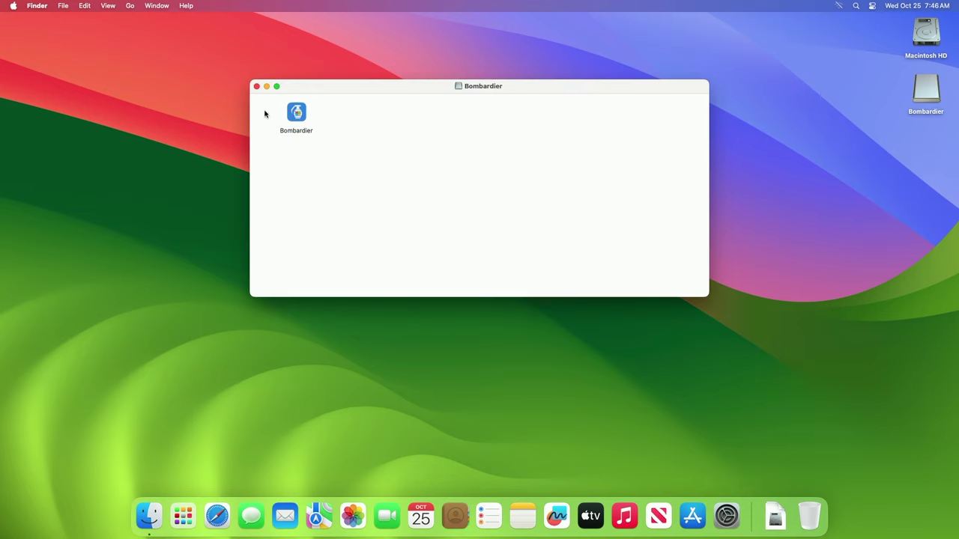
right_click(290, 111)
click(300, 113)
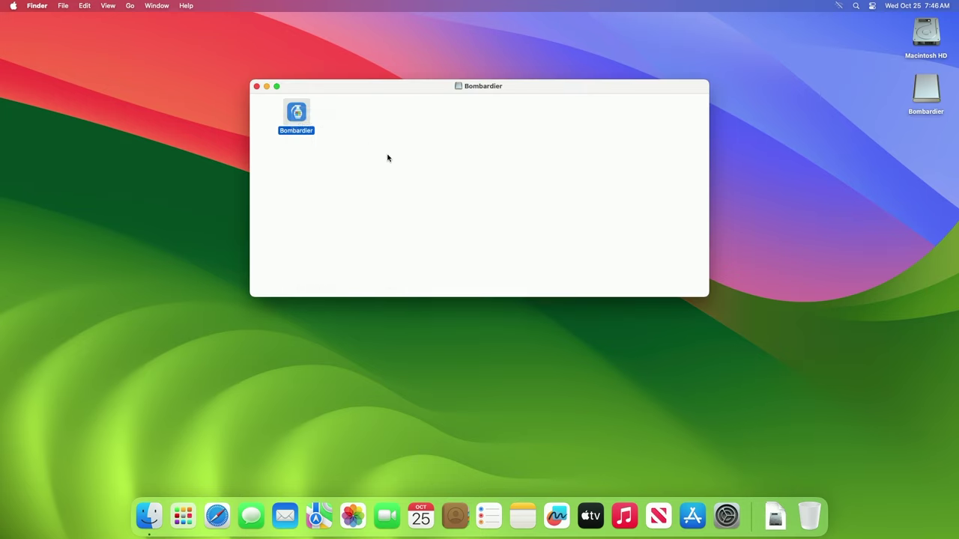
click(479, 199)
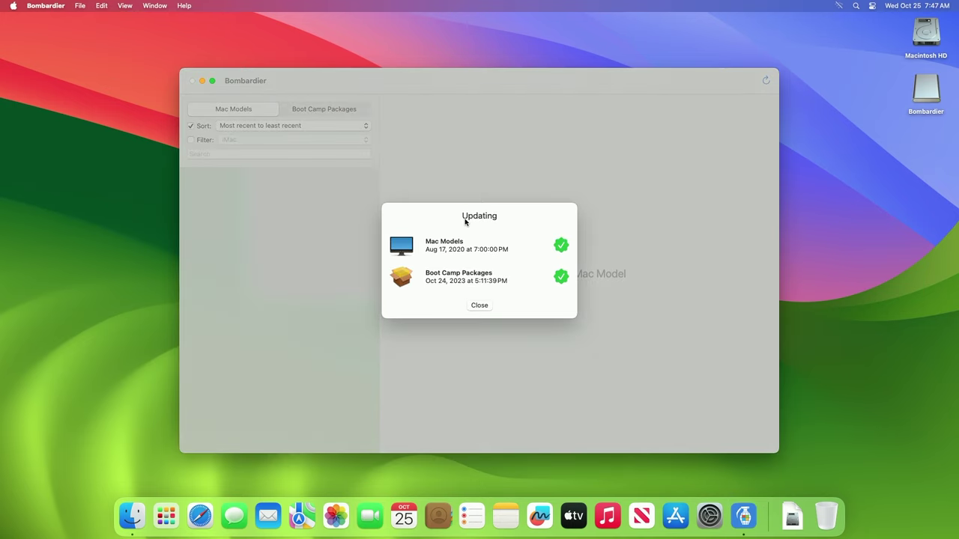
click(478, 306)
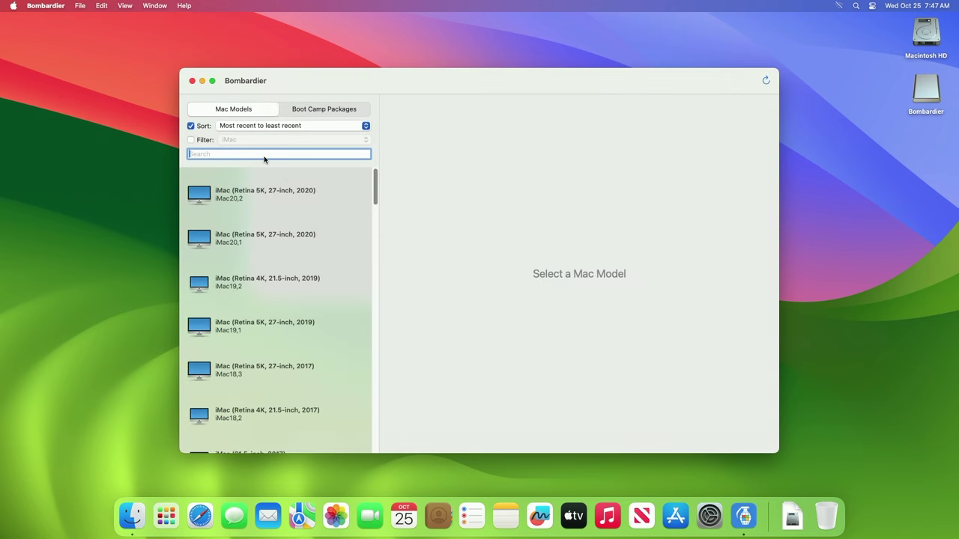
Filter the Mac models by Mac mini and download the Boot Camp package 041-91731 for the Mac mini (2018).
click(202, 140)
click(250, 143)
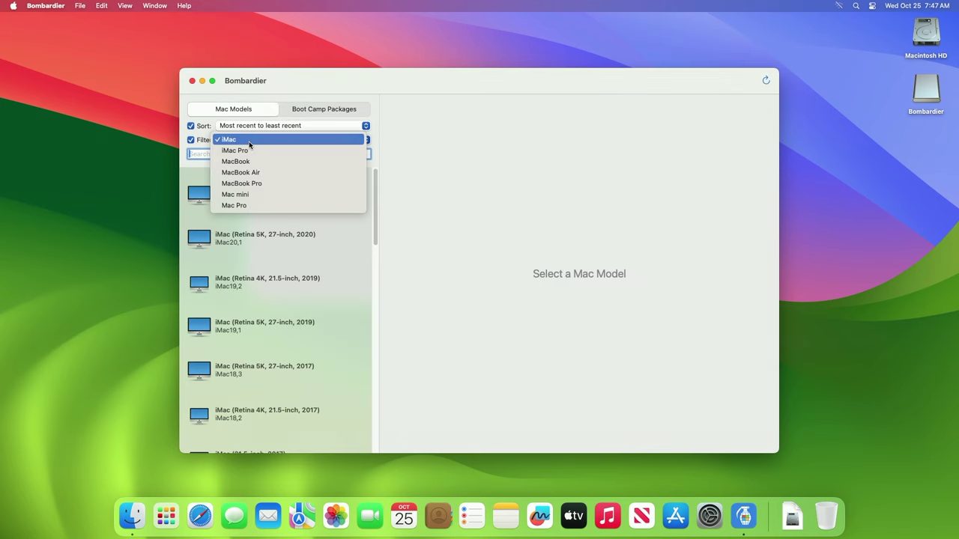
click(250, 194)
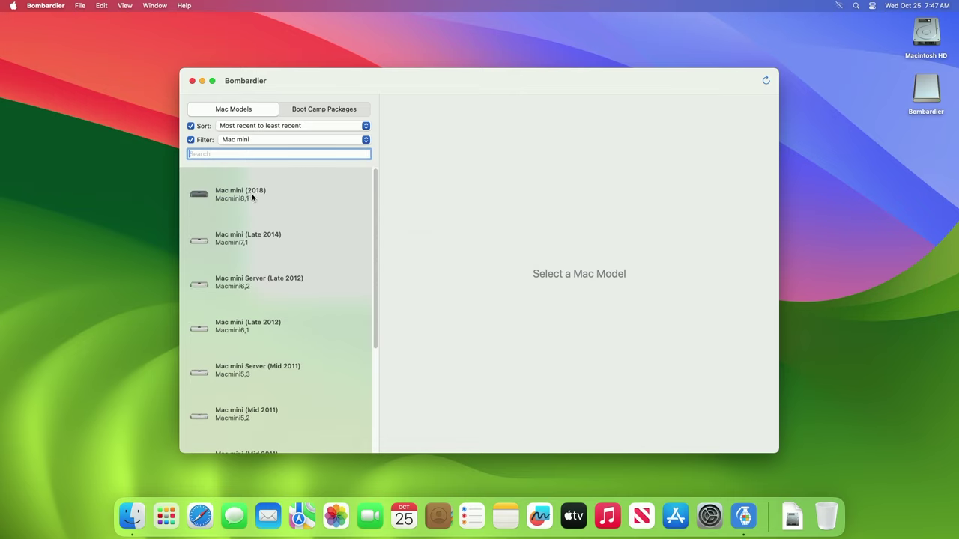
click(253, 196)
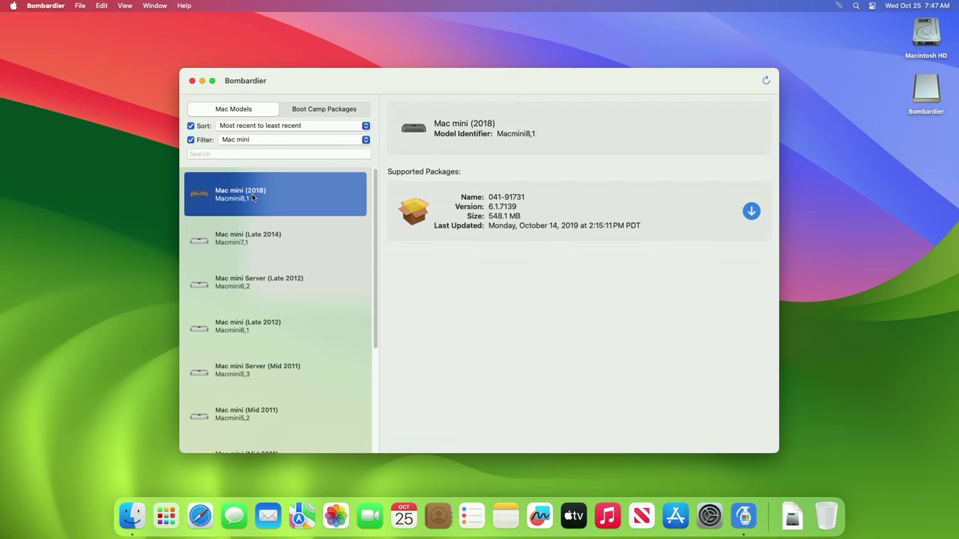
click(753, 212)
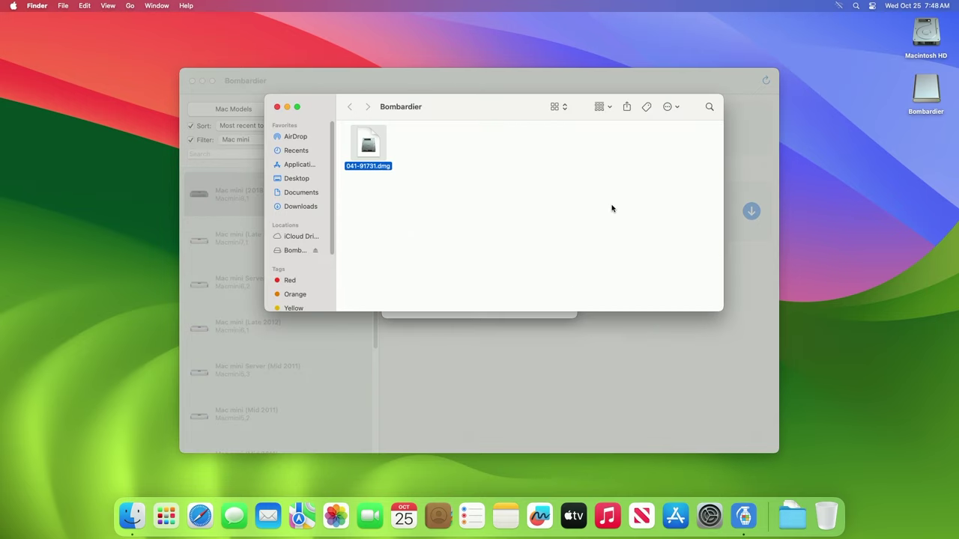
Mount 041-91731.dmg as the Boot Camp volume, close all open Finder windows, and quit Bombardier.
double_click(363, 152)
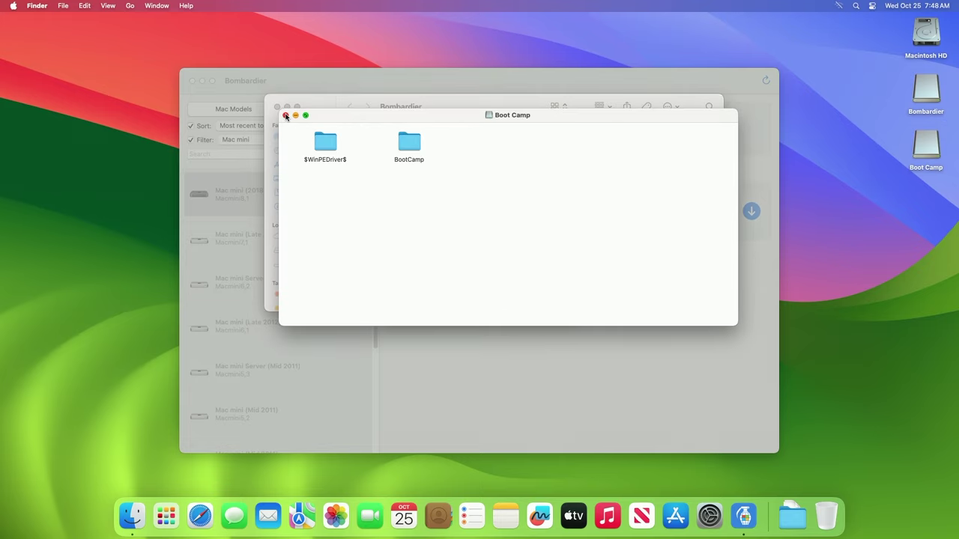
click(285, 116)
click(277, 107)
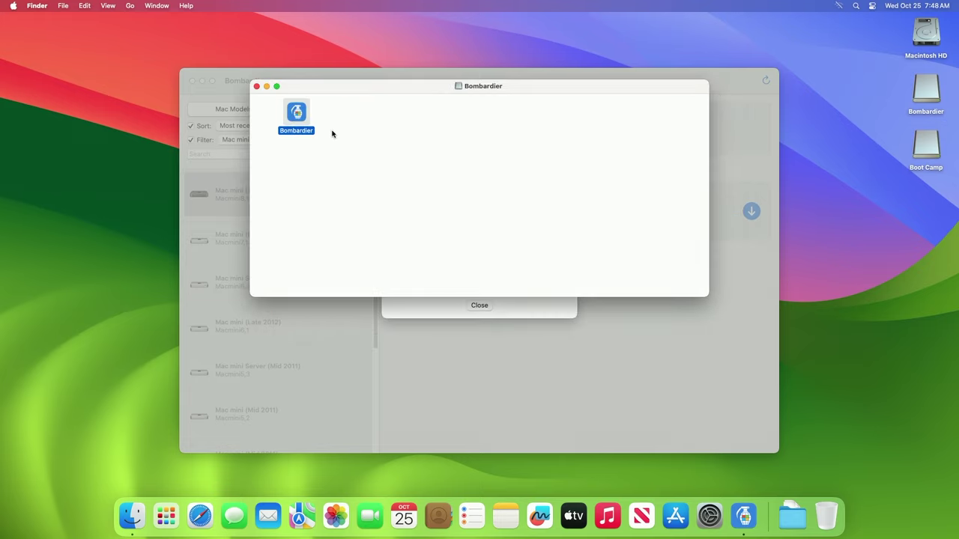
click(257, 86)
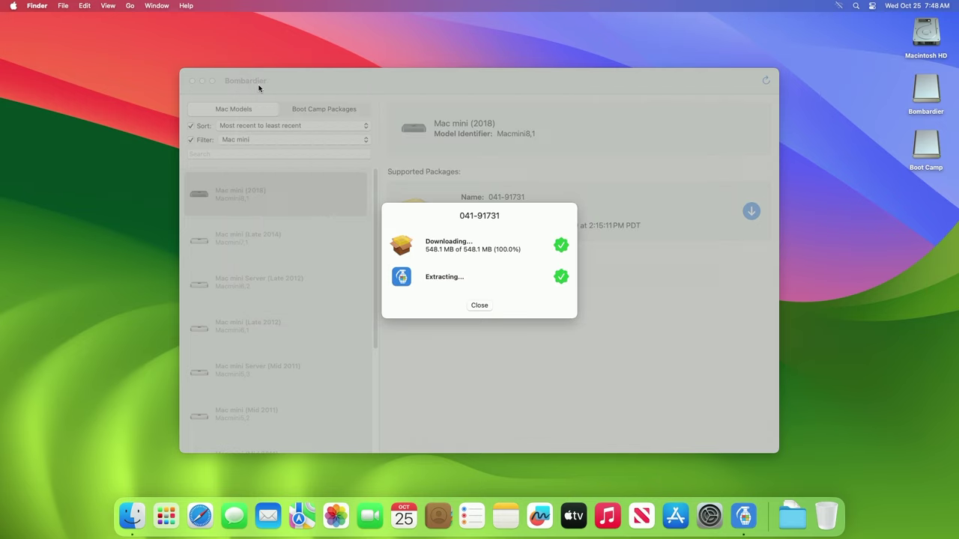
click(481, 307)
click(482, 307)
key(super+q)
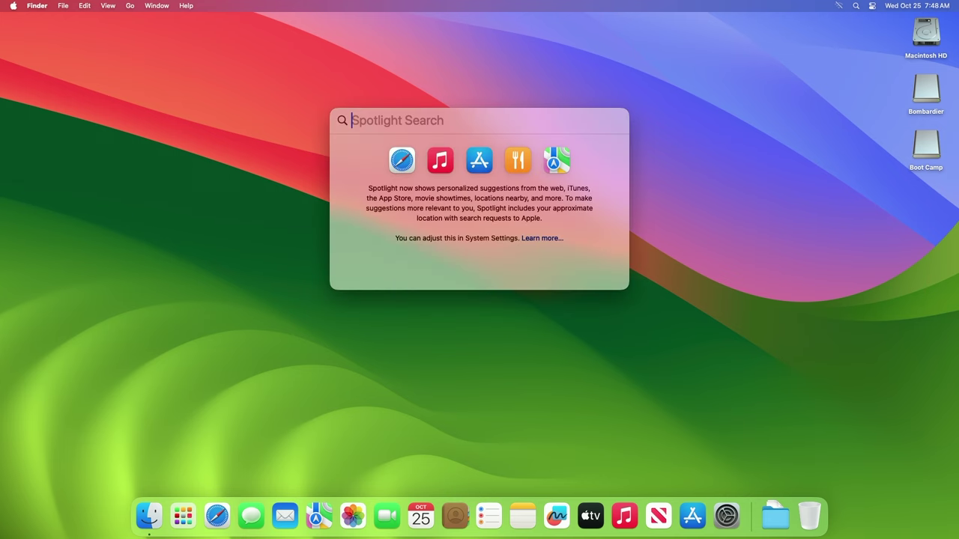
Open Disk Utility and add a separate partition to the internal APPLE SSD AP0512M Media disk.
text(disk)
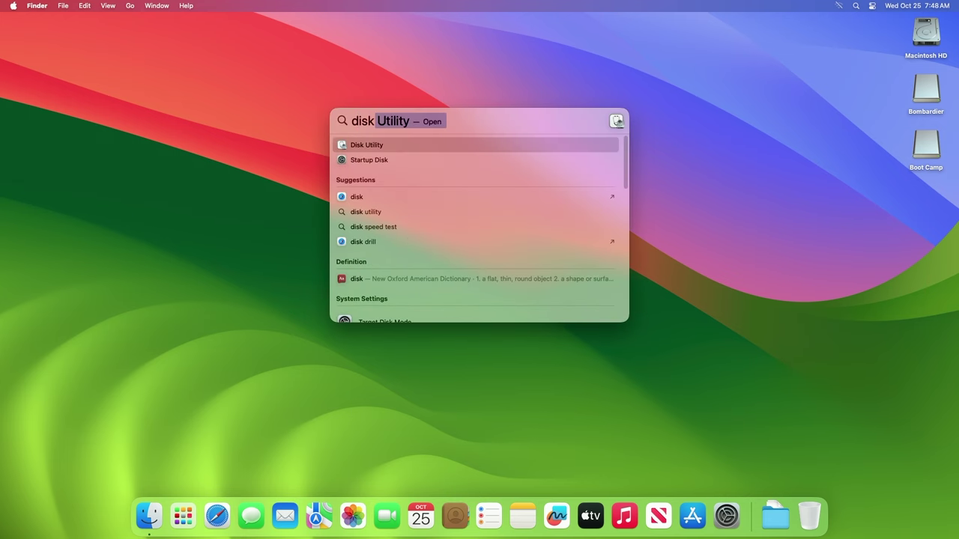
key(Return)
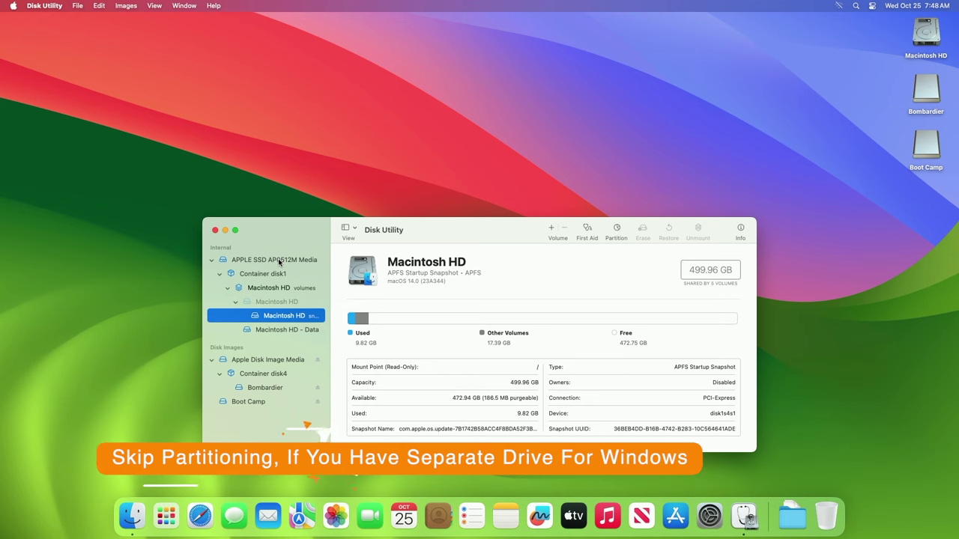
click(278, 260)
click(615, 230)
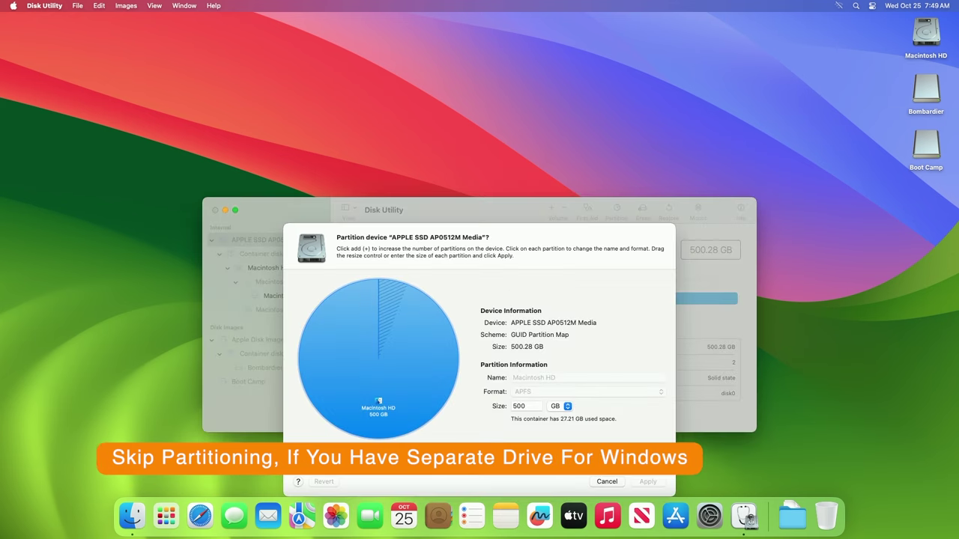
click(370, 453)
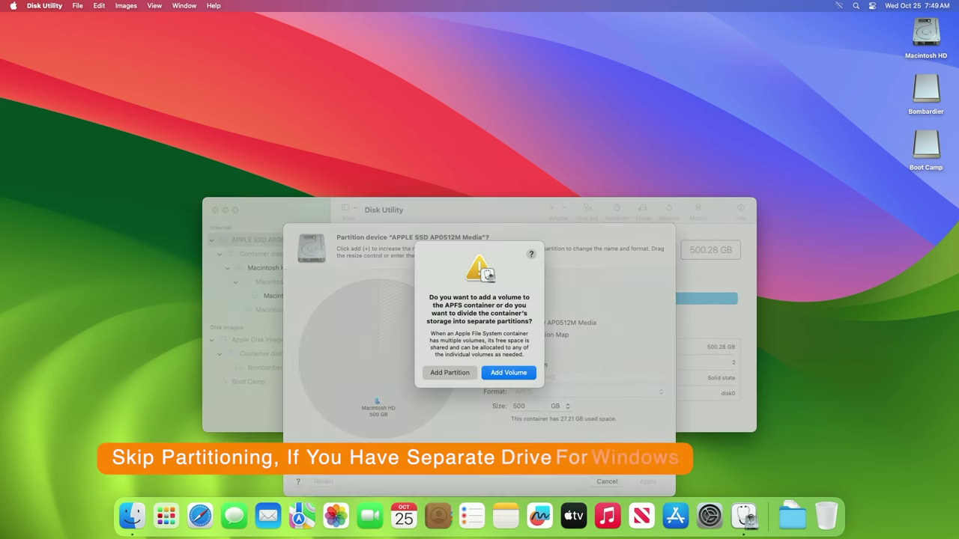
click(465, 373)
Set the new partition's size to 200 GB, apply the partitioning of the internal SSD, and close the completed operation.
click(525, 406)
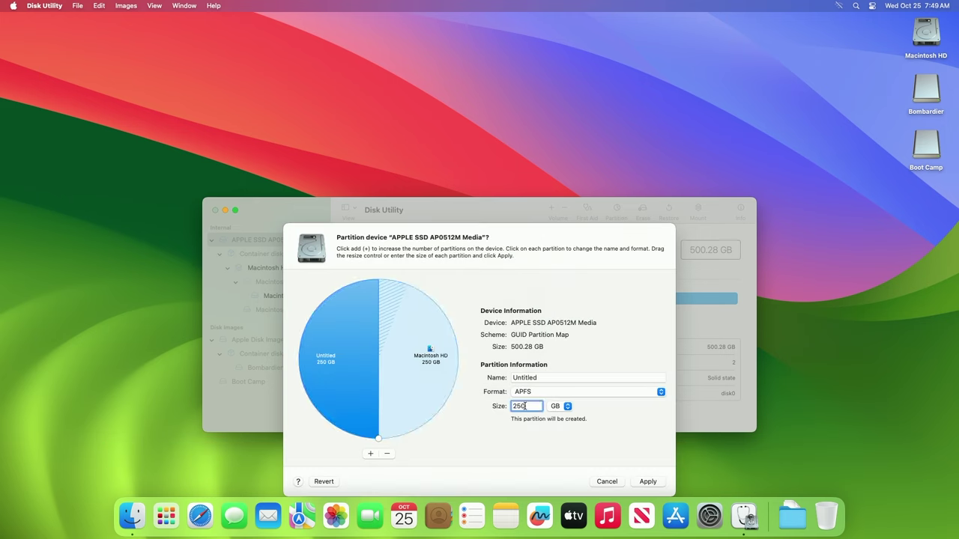
double_click(525, 406)
text(20)
click(647, 482)
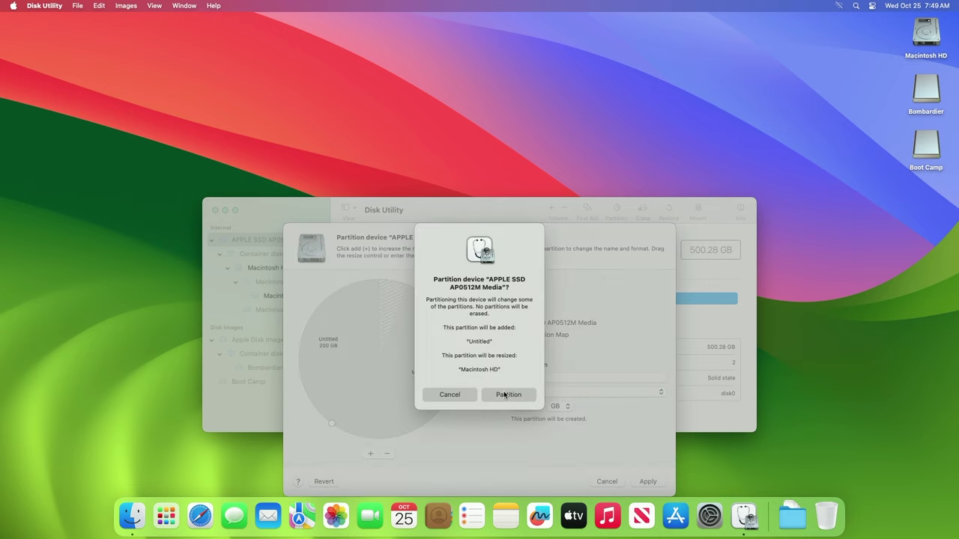
click(508, 395)
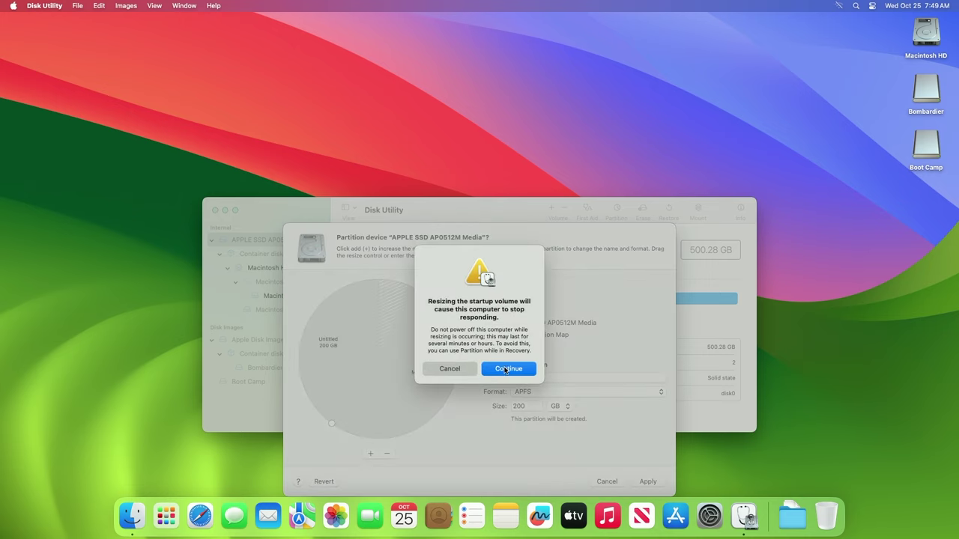
click(506, 369)
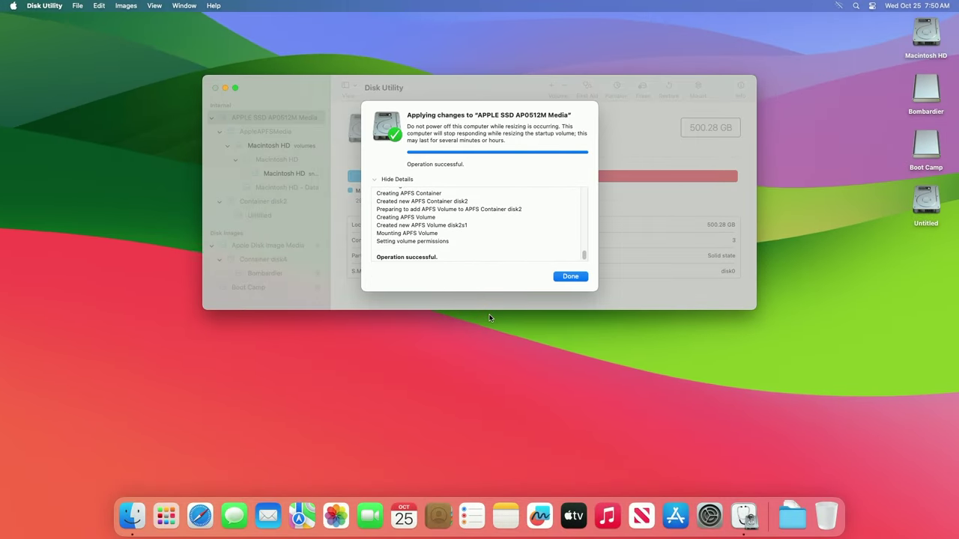
click(558, 277)
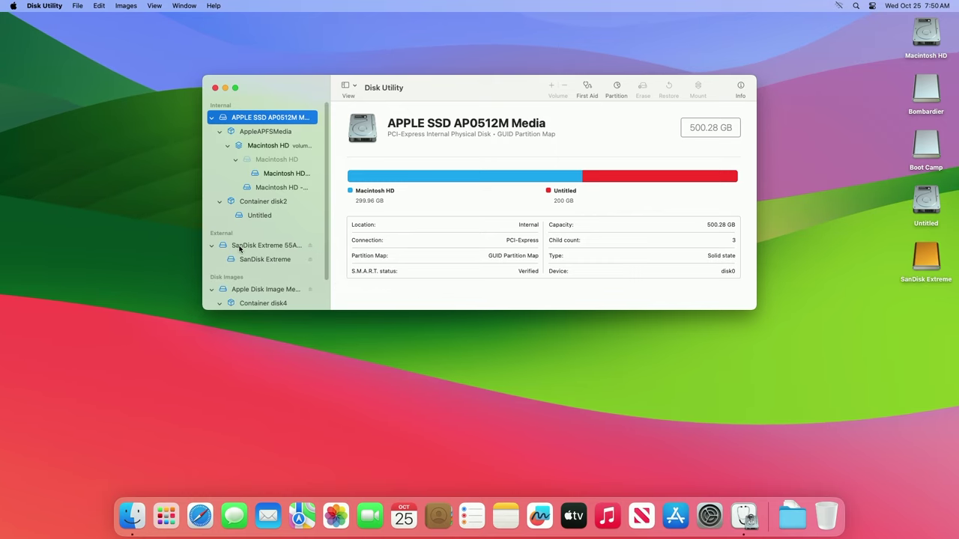
Erase the external SanDisk Extreme 55AE Media as Windows 11 with ExFAT format and Master Boot Record scheme, and quit Disk Utility.
click(240, 246)
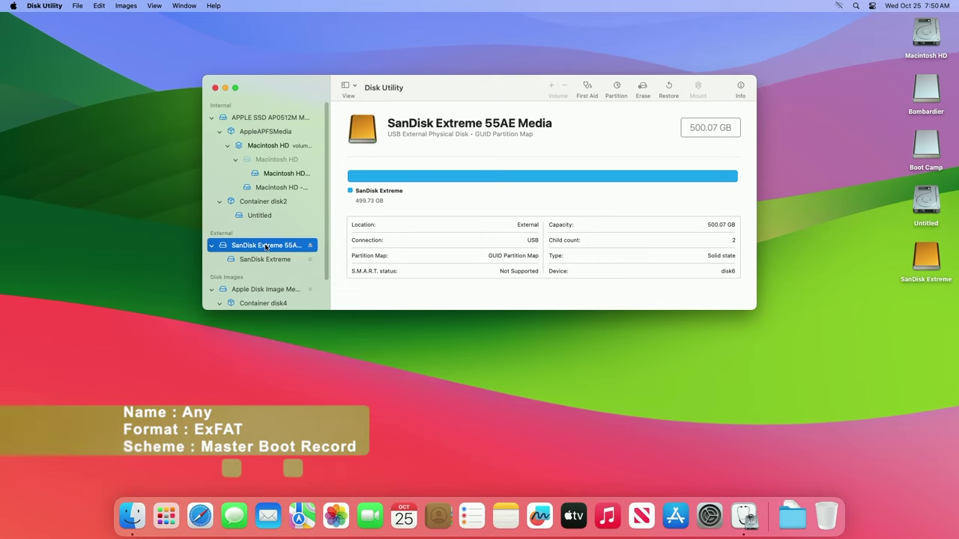
click(644, 88)
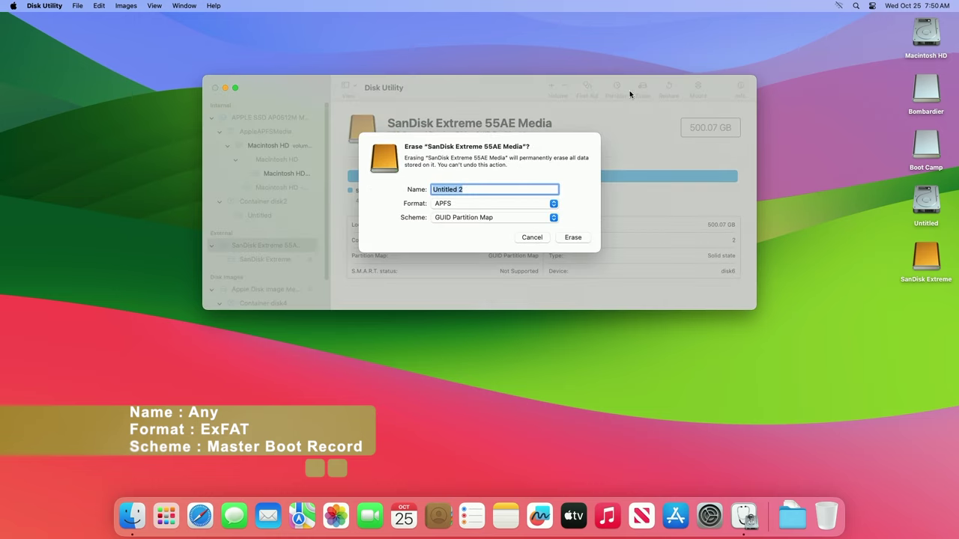
text(Windows 11)
click(524, 204)
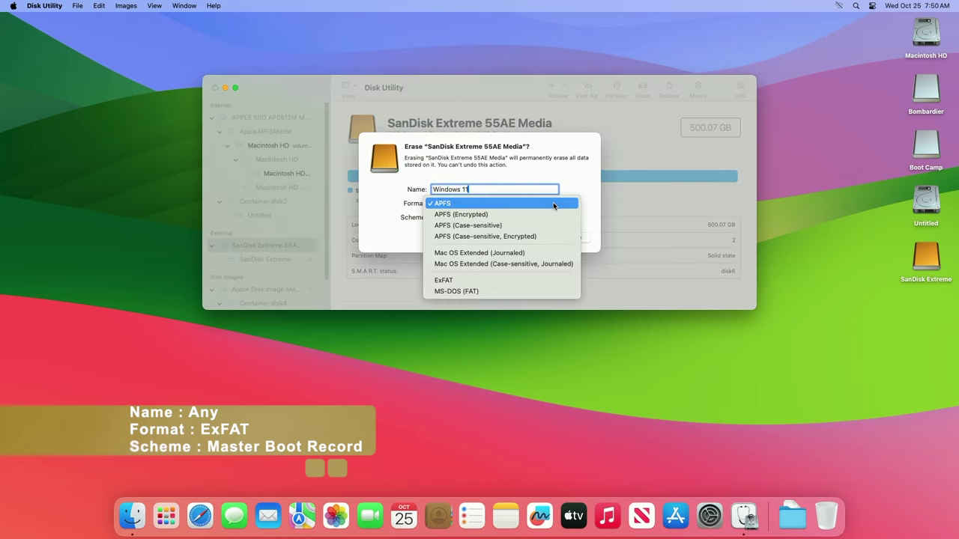
click(488, 278)
click(496, 217)
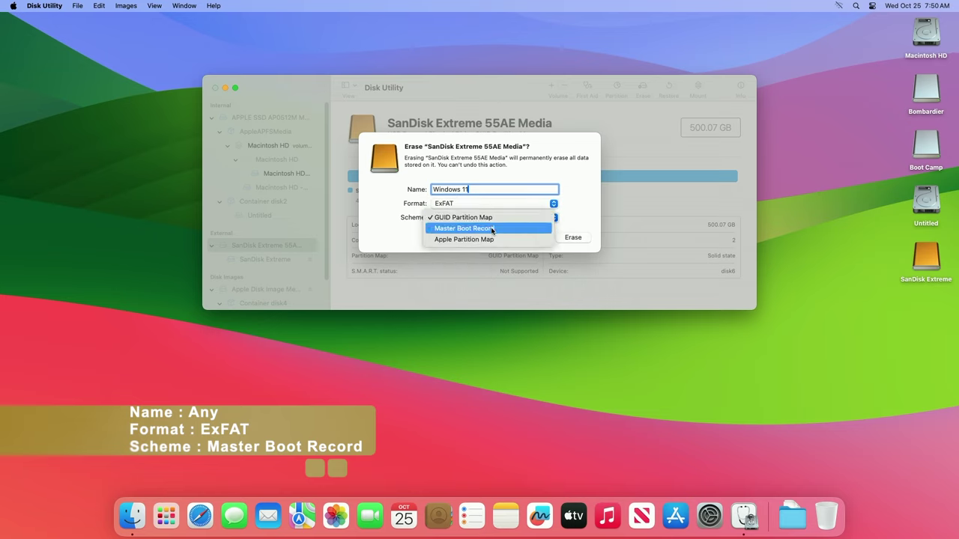
click(494, 228)
click(569, 237)
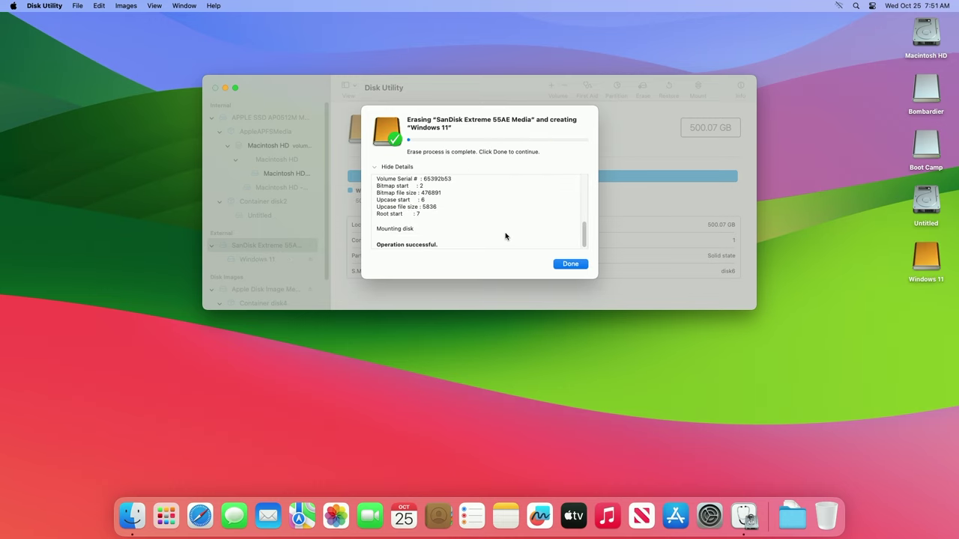
click(571, 264)
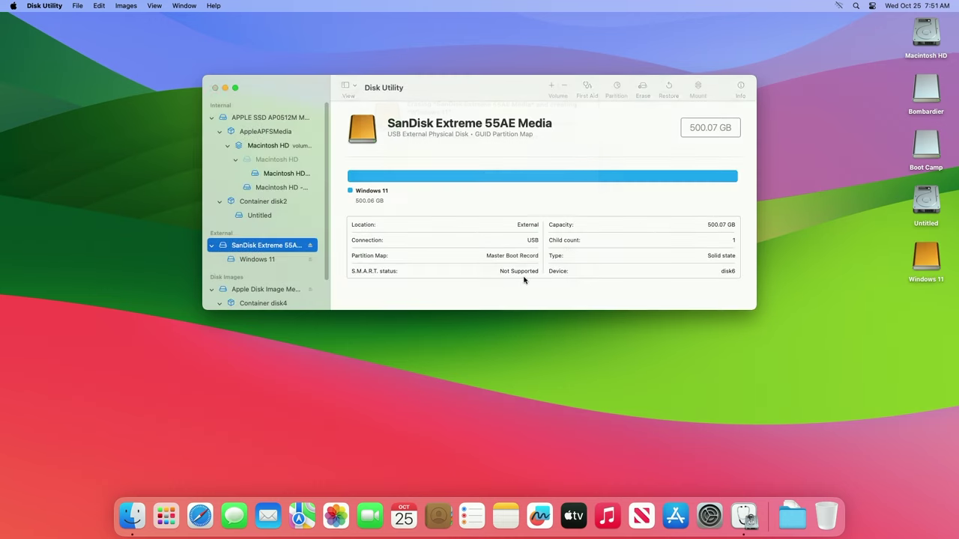
key(super+q)
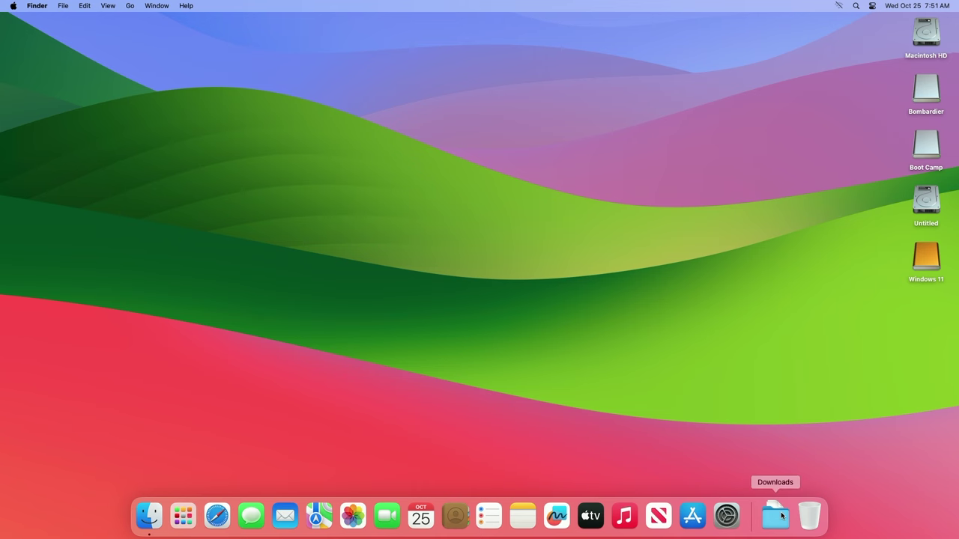
Mount the downloaded Win11_22H2_English_x64v2.iso, copy all its files to the Windows 11 drive, and close its window.
click(780, 516)
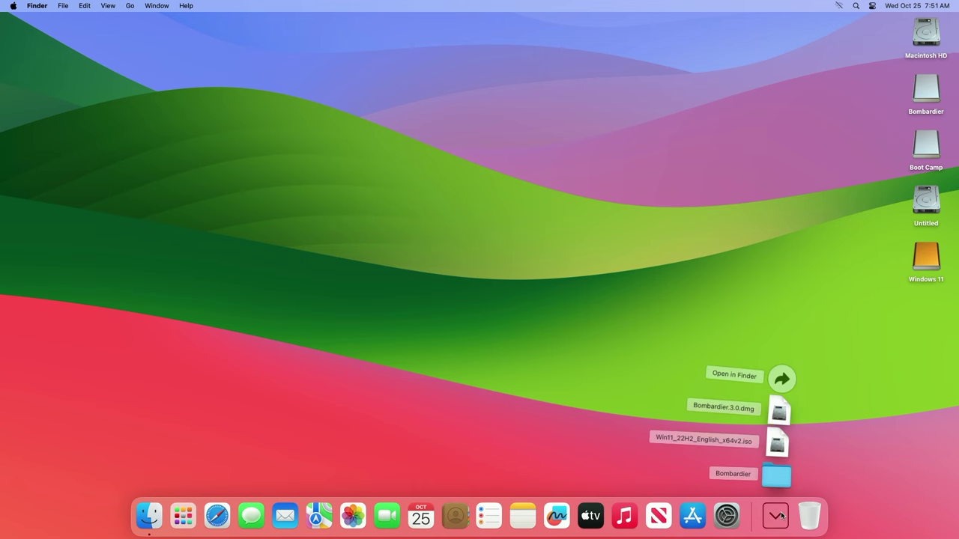
click(776, 448)
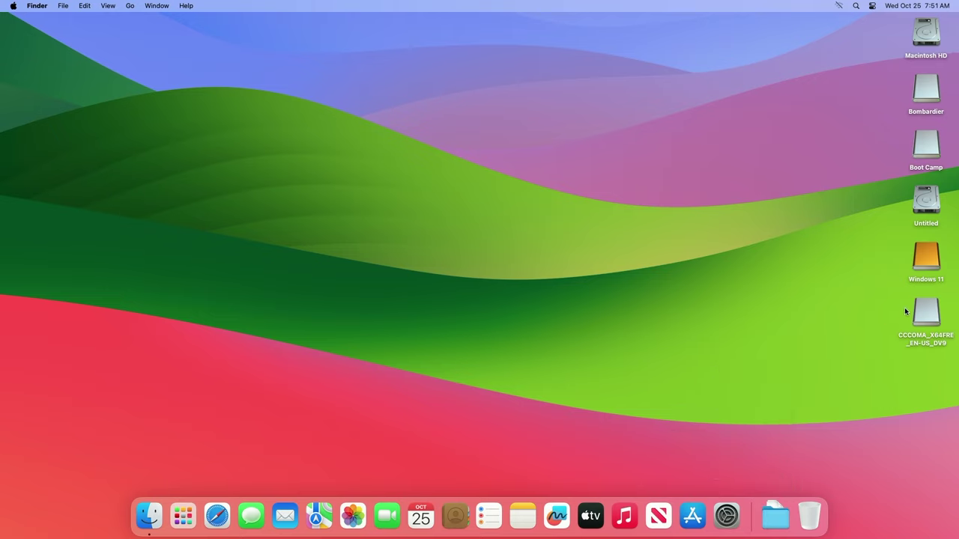
double_click(926, 313)
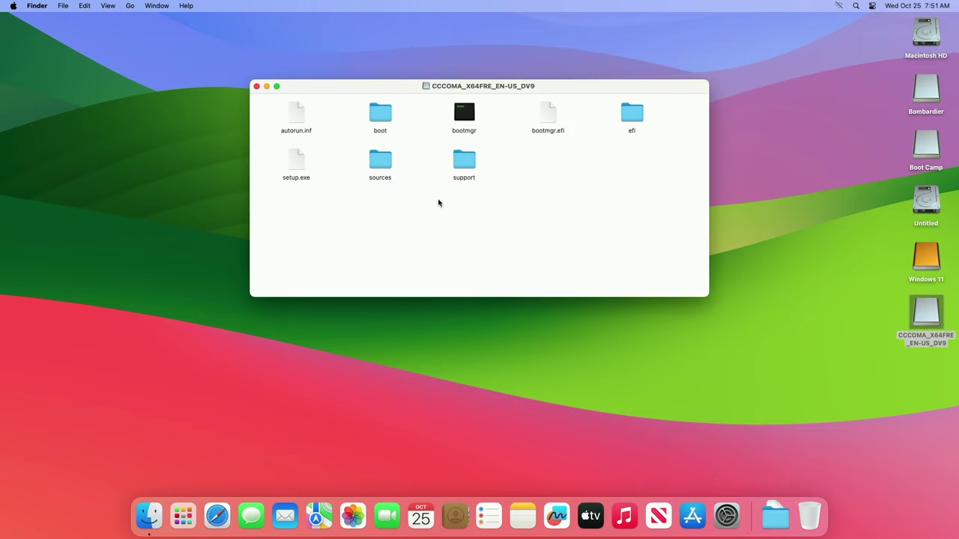
drag(290, 200, 924, 264)
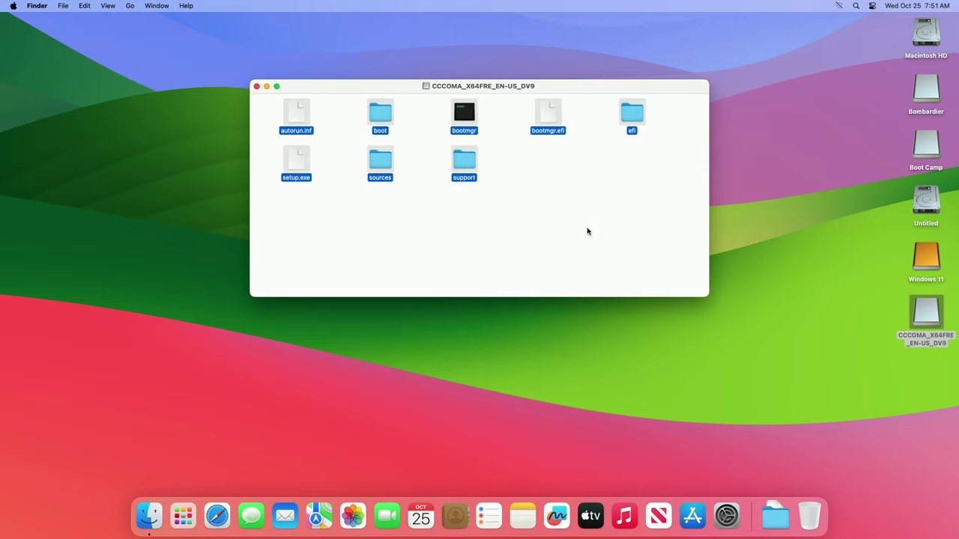
click(256, 87)
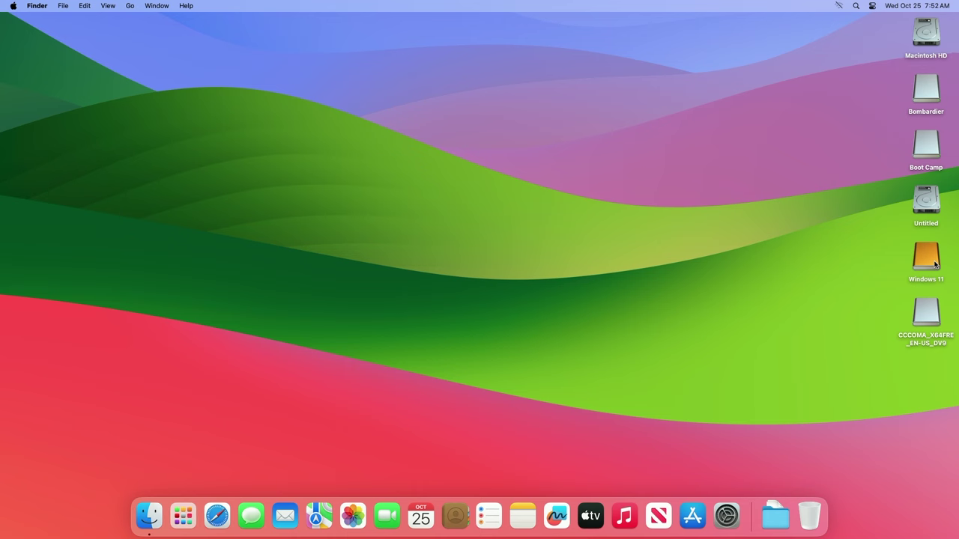
Open the Windows 11 drive and copy the $WinPEDriver$ and BootCamp folders from the Boot Camp volume to the clipboard.
double_click(929, 262)
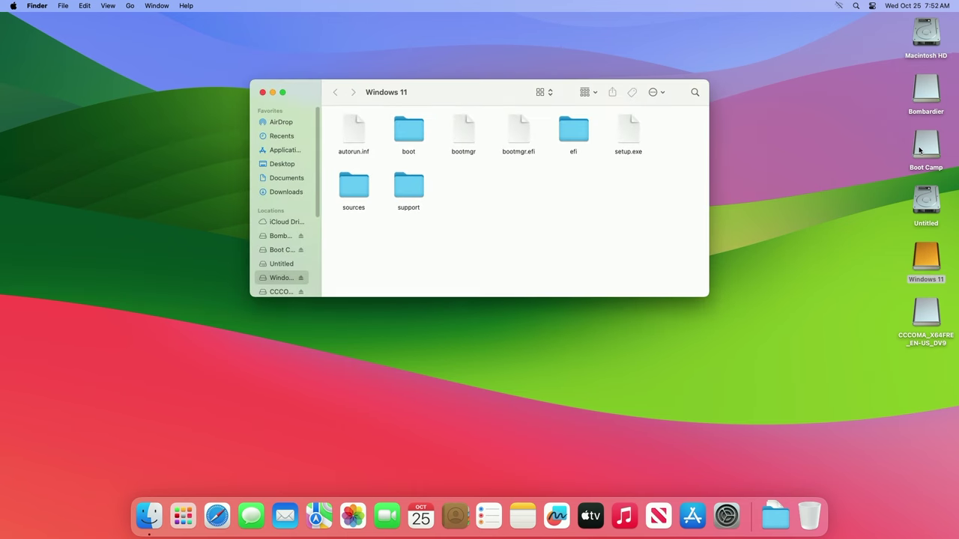
double_click(923, 150)
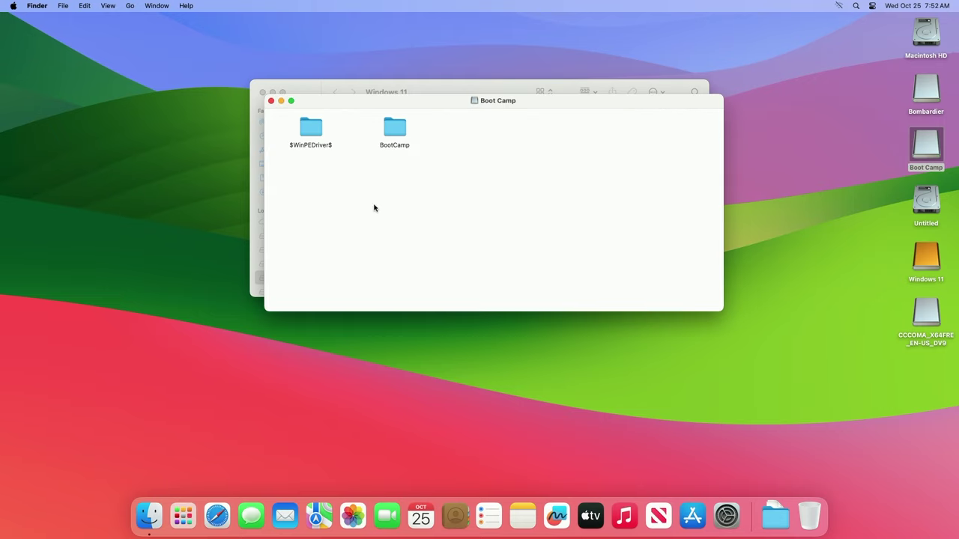
key(super+a)
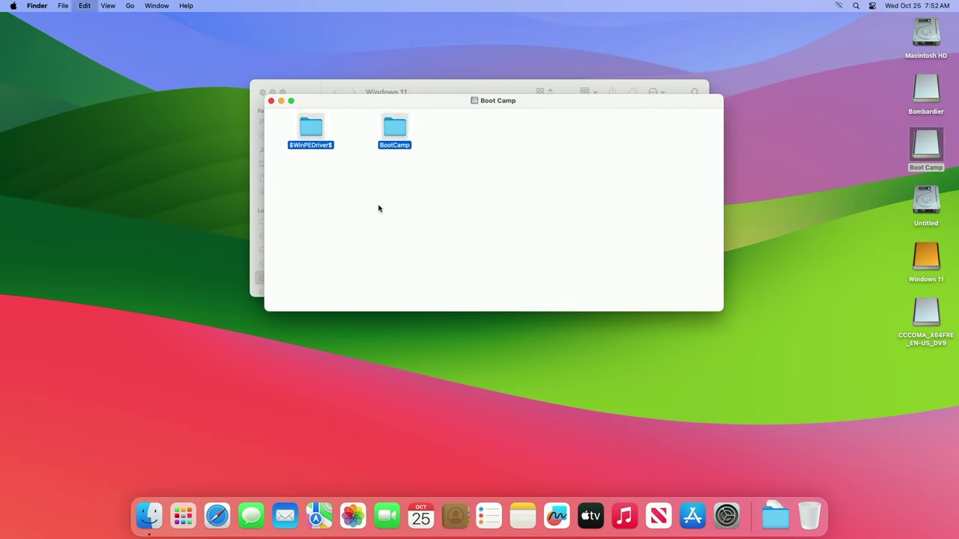
click(271, 100)
Create a folder named Drivers on the Windows 11 drive and place it beside the support folder.
right_click(466, 239)
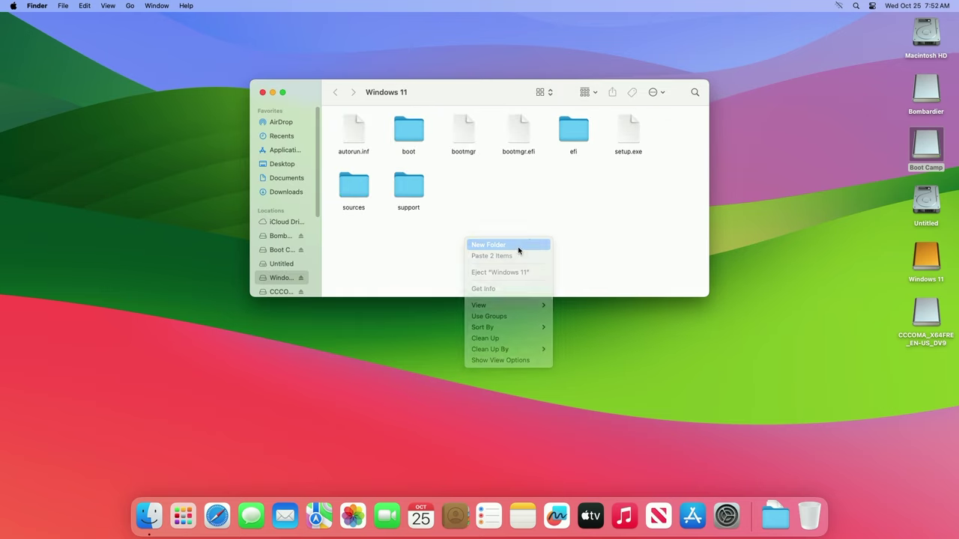
click(517, 247)
text(Drivers)
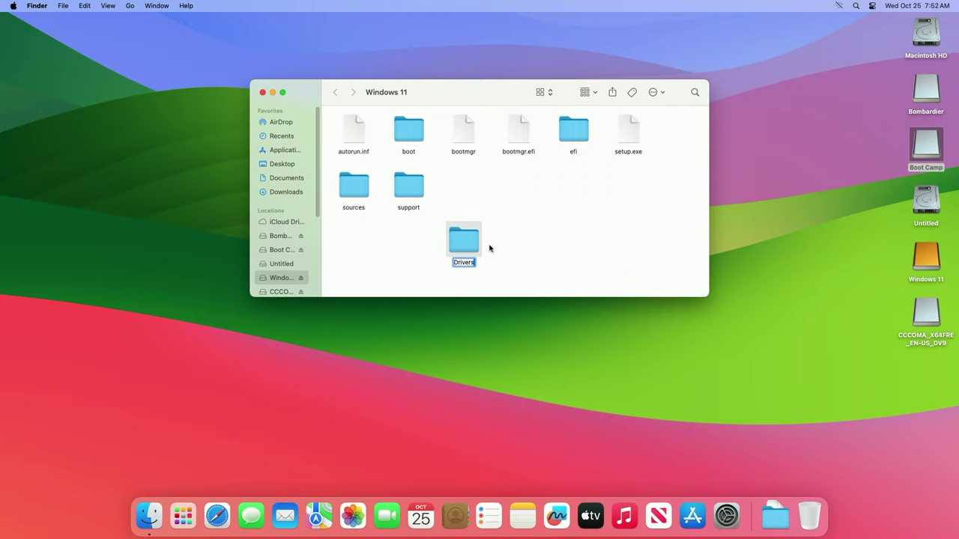
right_click(383, 244)
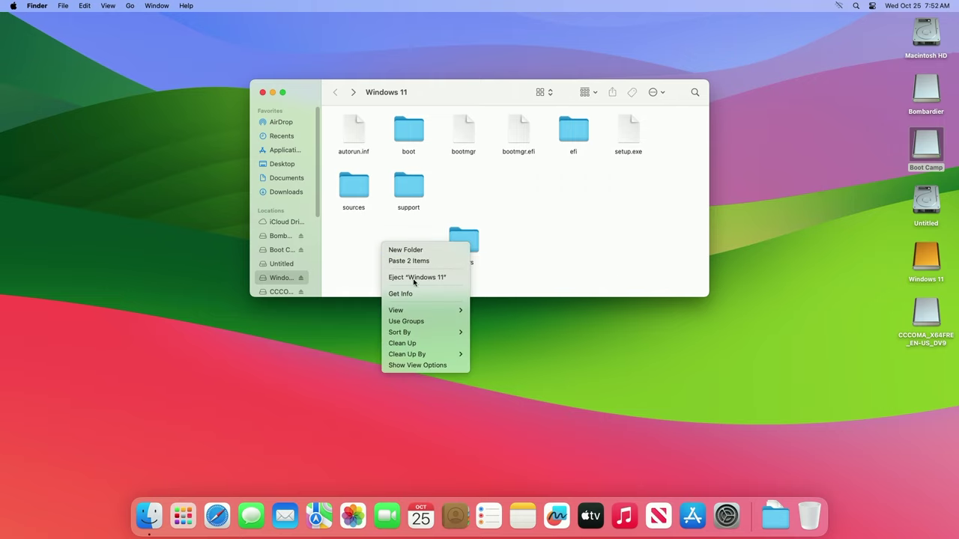
click(415, 344)
drag(467, 225, 461, 190)
right_click(506, 175)
click(534, 277)
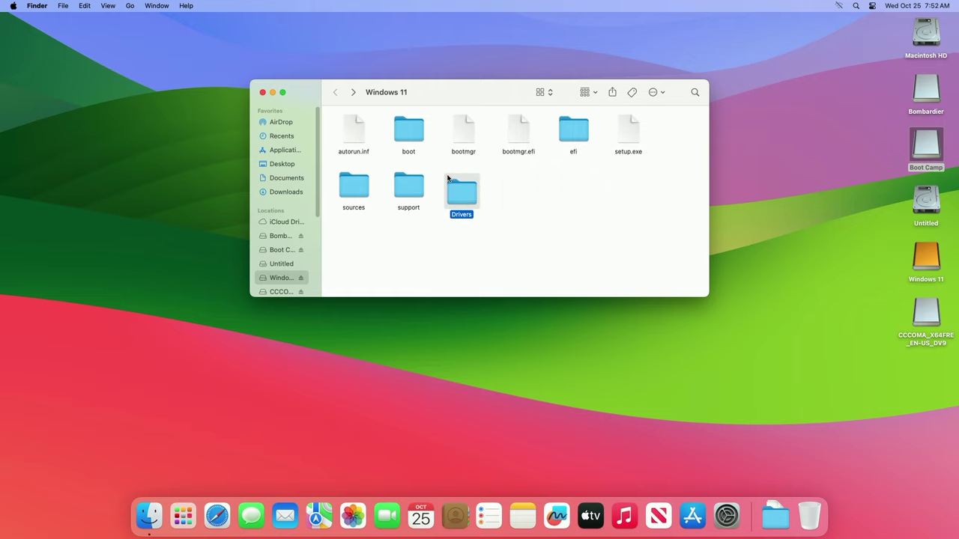
Paste the copied Boot Camp folders into the Drivers folder and close the window.
double_click(461, 187)
key(super+v)
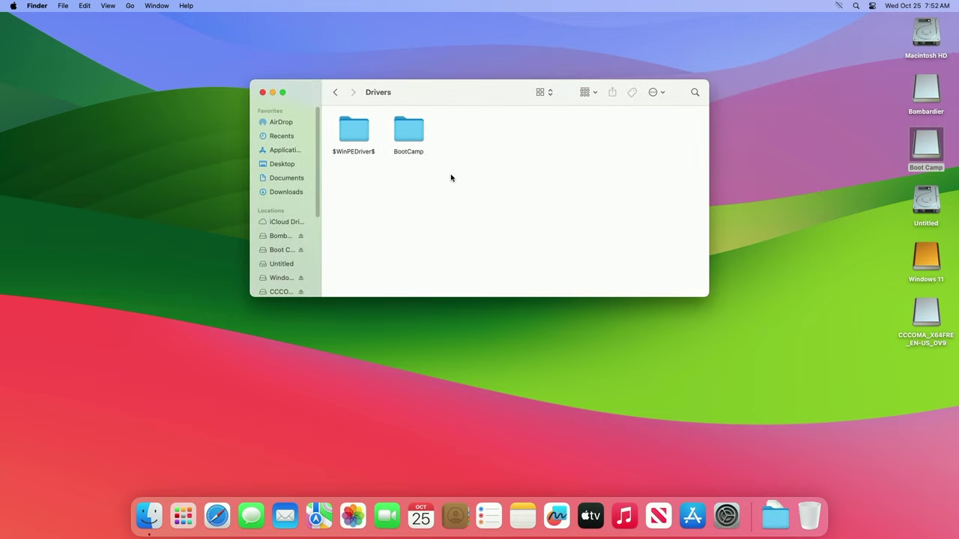
click(262, 92)
Eject the Bombardier, Boot Camp, Windows 11 and CCCOMA_X64FRE_EN-US_DV9 volumes, and move the Untitled drive icon below Macintosh HD.
click(649, 134)
drag(887, 84, 951, 179)
drag(905, 270, 953, 347)
right_click(926, 314)
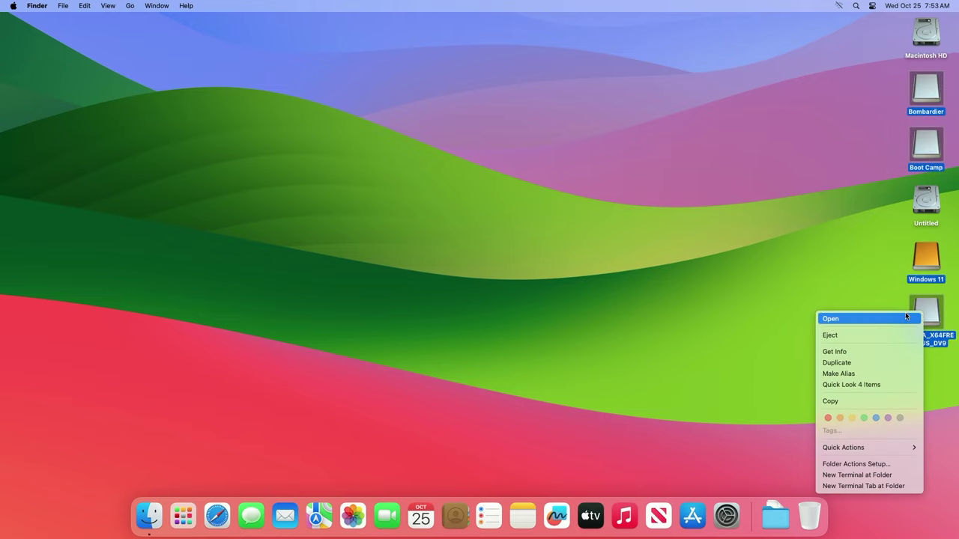
click(864, 334)
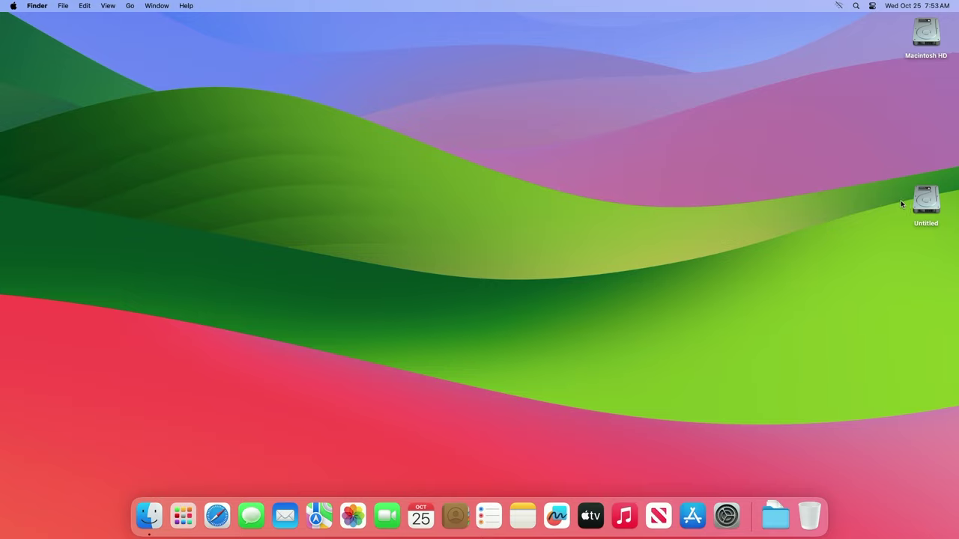
drag(926, 201, 920, 90)
right_click(680, 137)
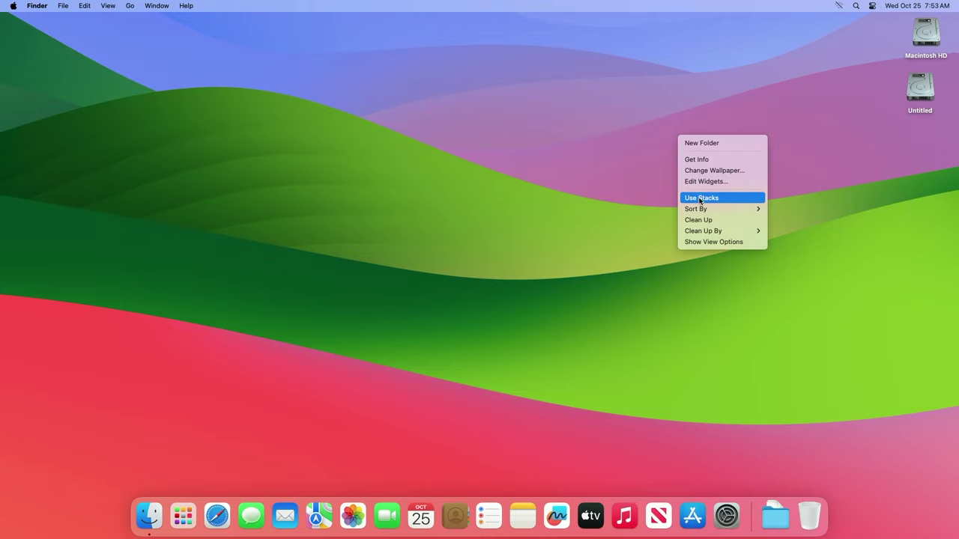
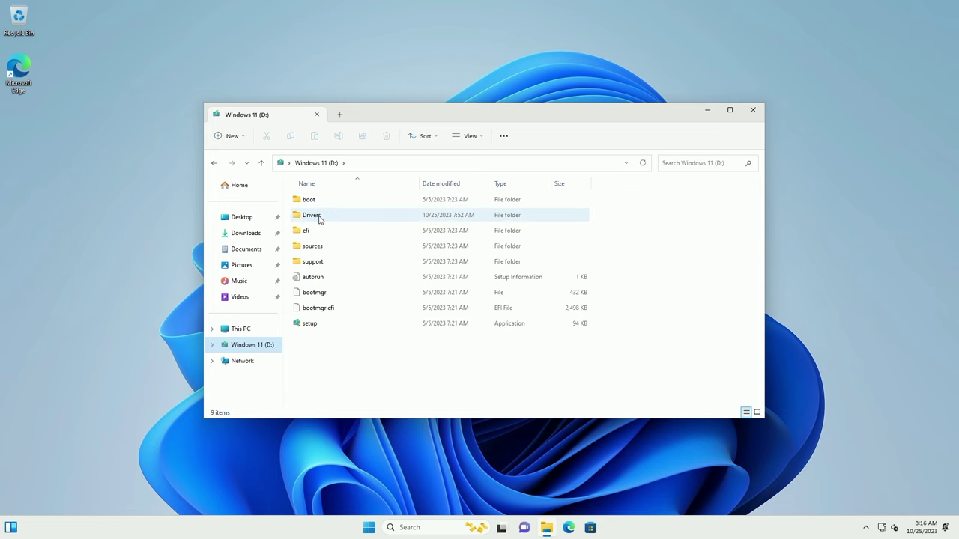
In Windows File Explorer, open Drivers > BootCamp on the Windows 11 (D:) drive and launch the Boot Camp Setup application.
double_click(317, 216)
double_click(385, 218)
double_click(352, 229)
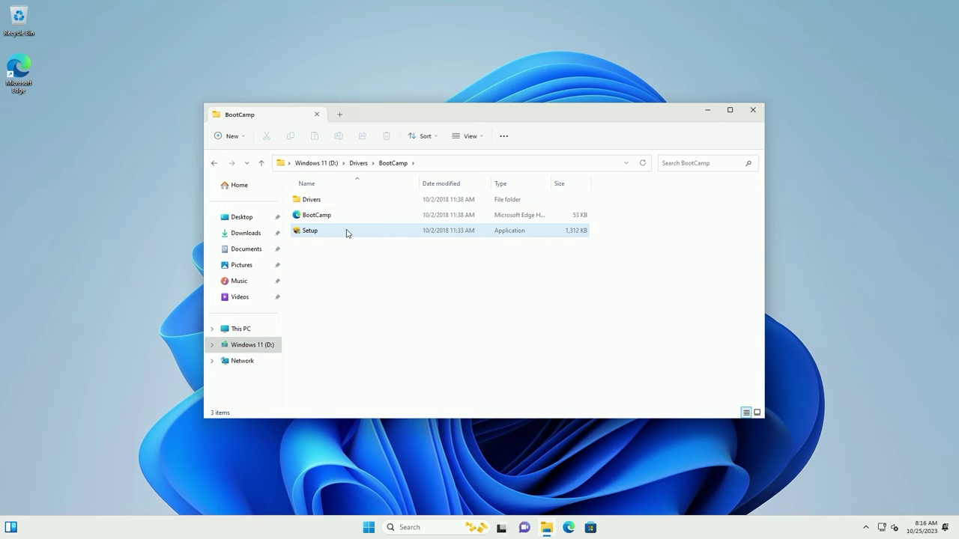
click(426, 347)
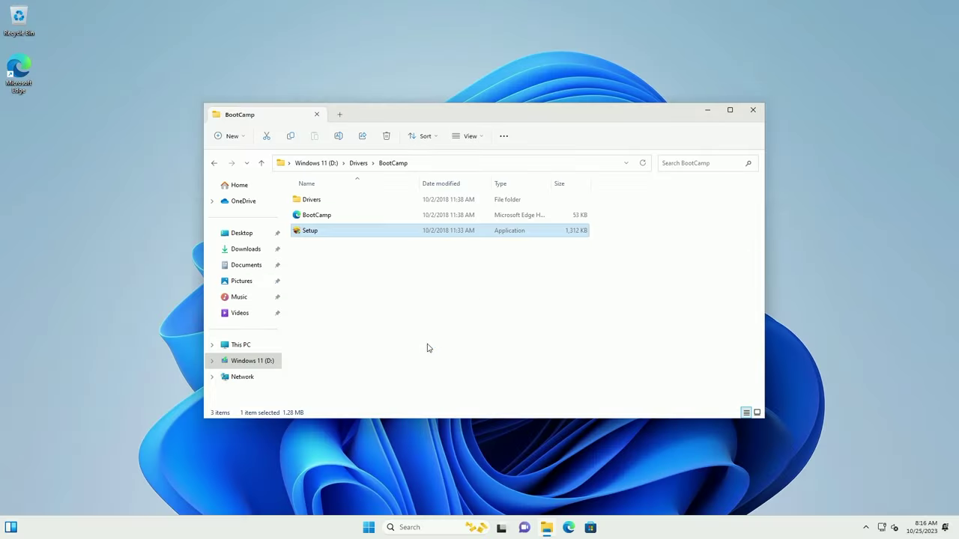
Install Boot Camp by accepting the license terms, allowing the unverified driver software, and finishing with Restart System enabled.
click(537, 347)
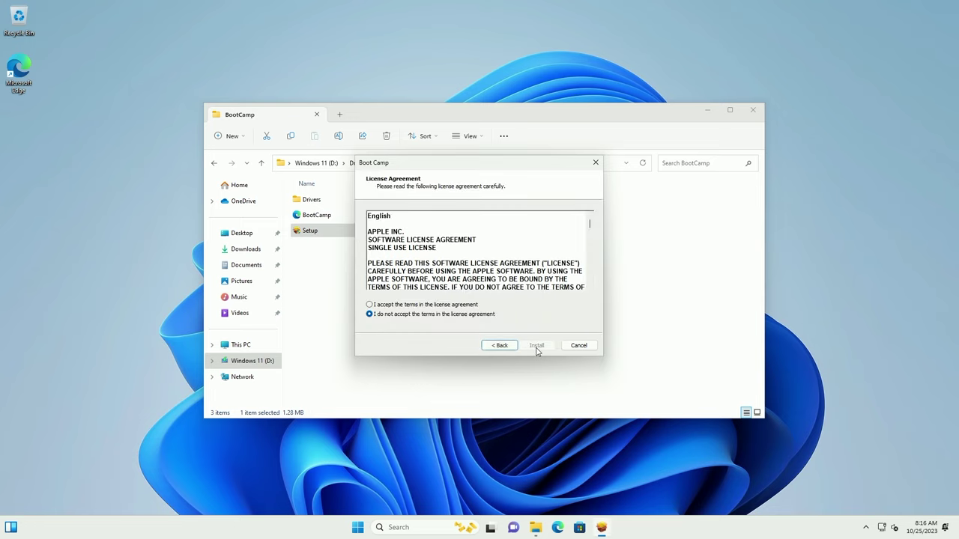
click(415, 306)
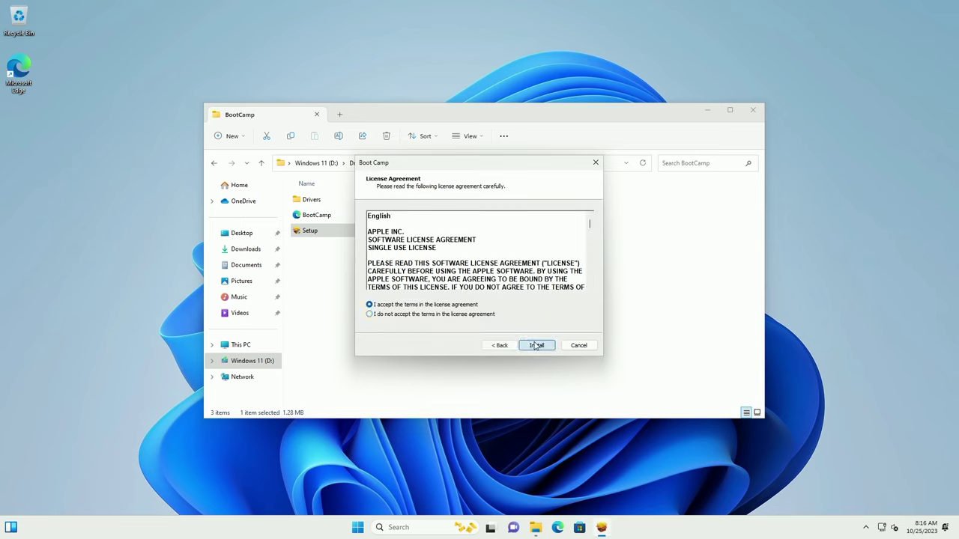
click(536, 345)
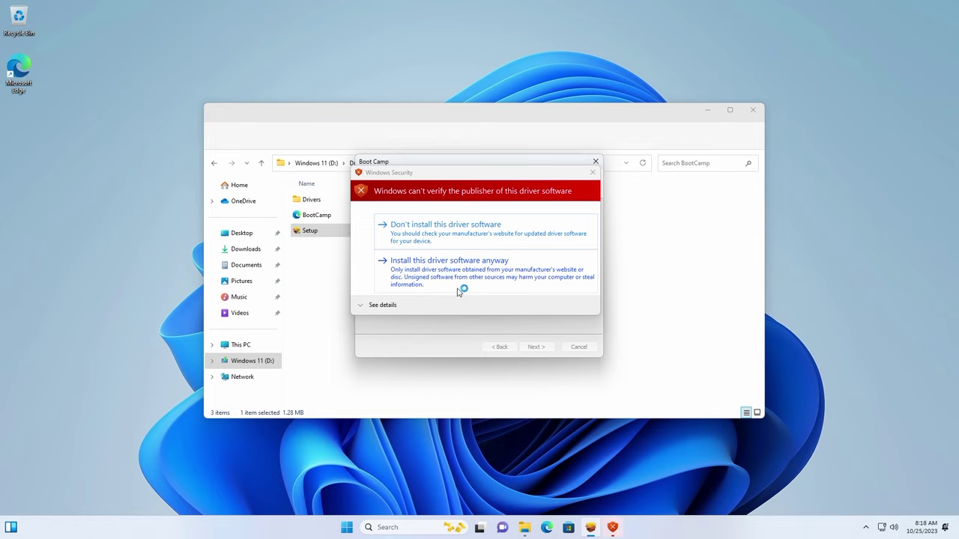
click(459, 281)
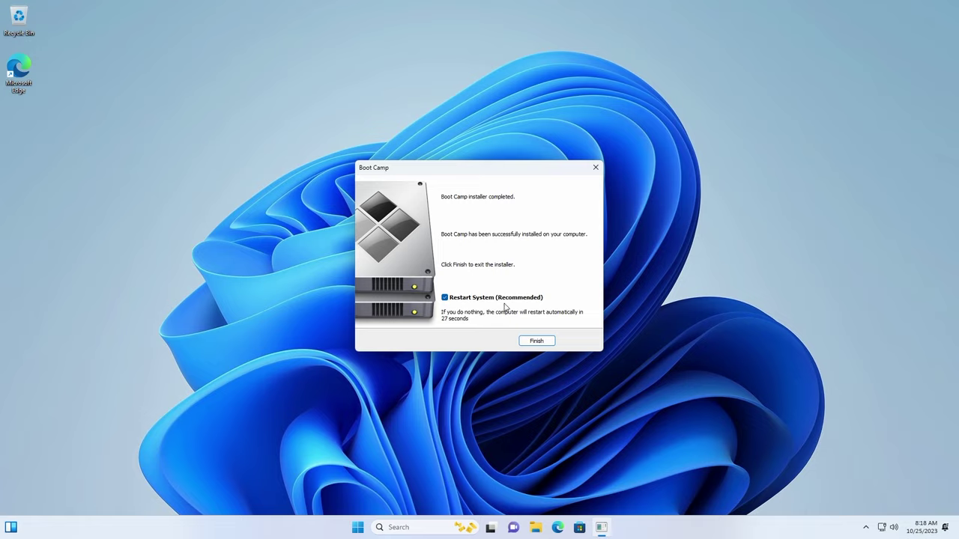
click(536, 342)
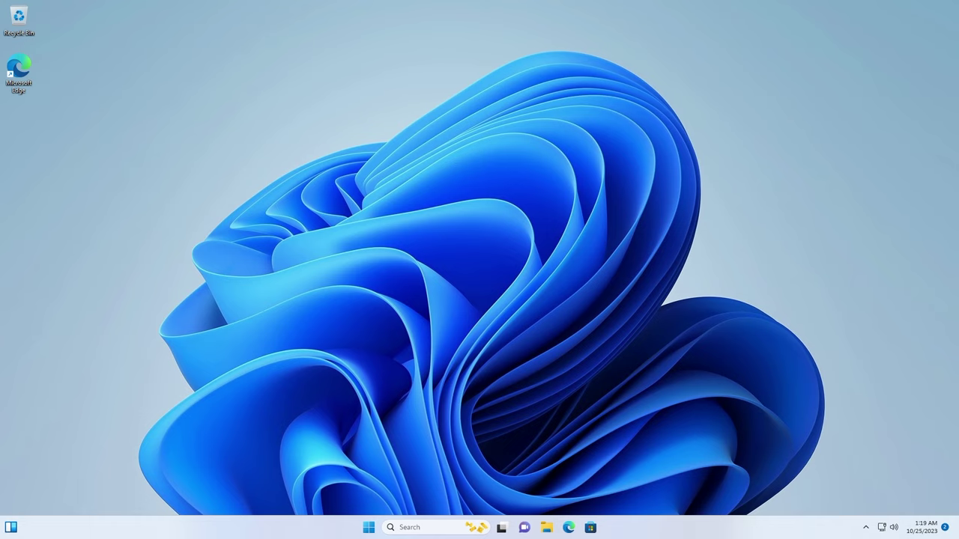
Open the Windows Update settings and turn on getting the latest updates as soon as they're available.
click(369, 527)
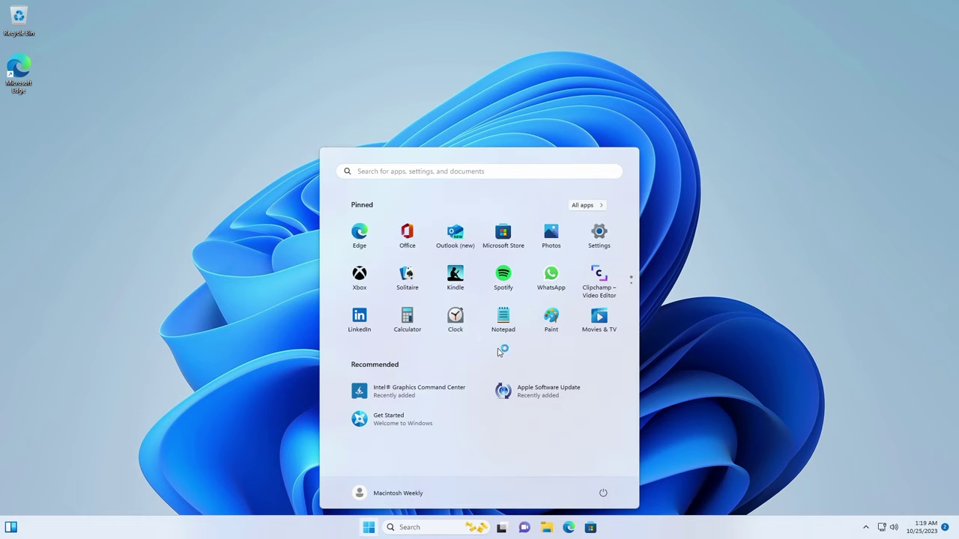
click(599, 236)
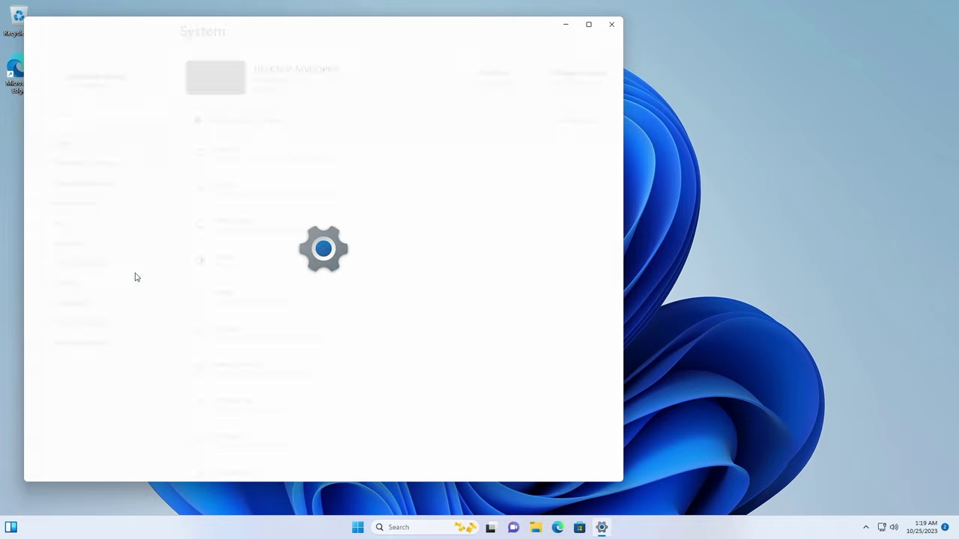
click(98, 322)
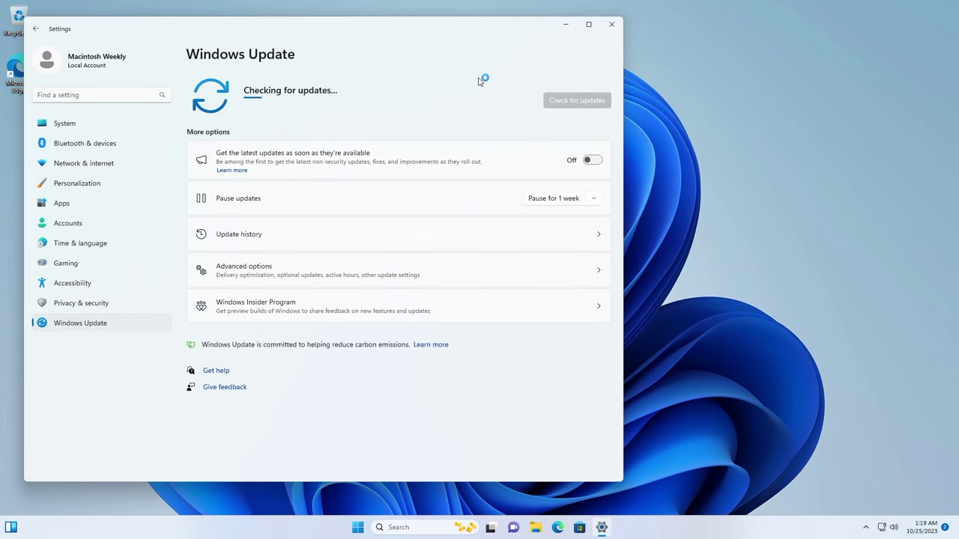
click(592, 159)
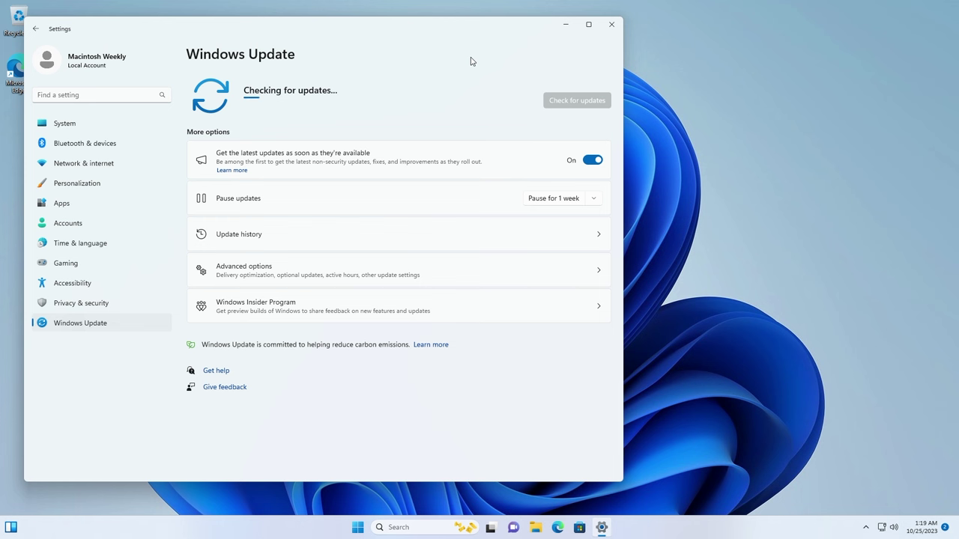
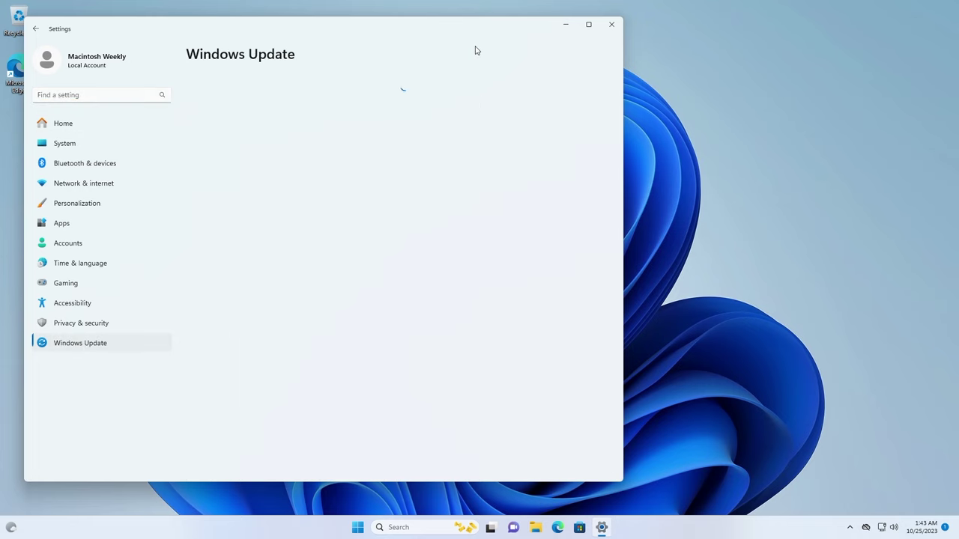
Check for Windows updates again, then close Settings and refresh the desktop.
click(567, 100)
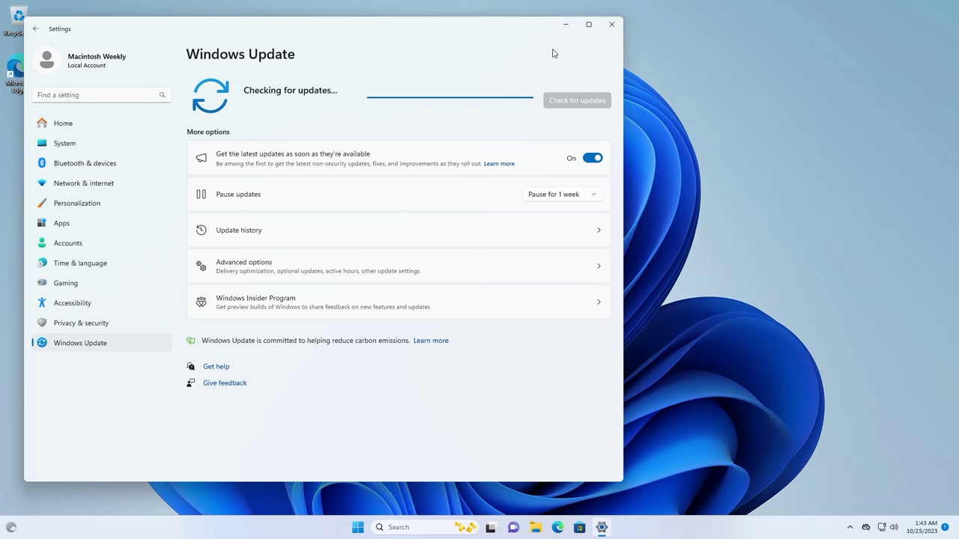
click(610, 27)
right_click(483, 91)
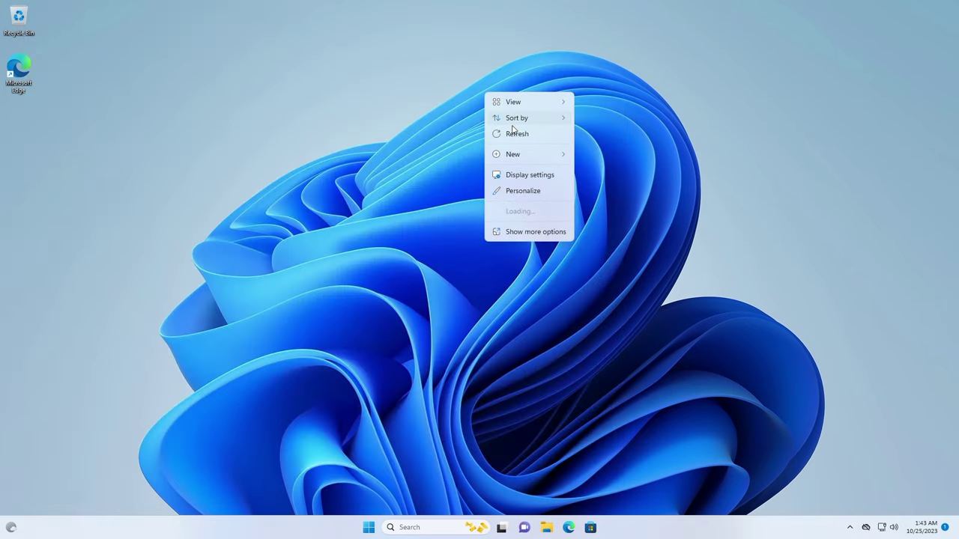
click(515, 133)
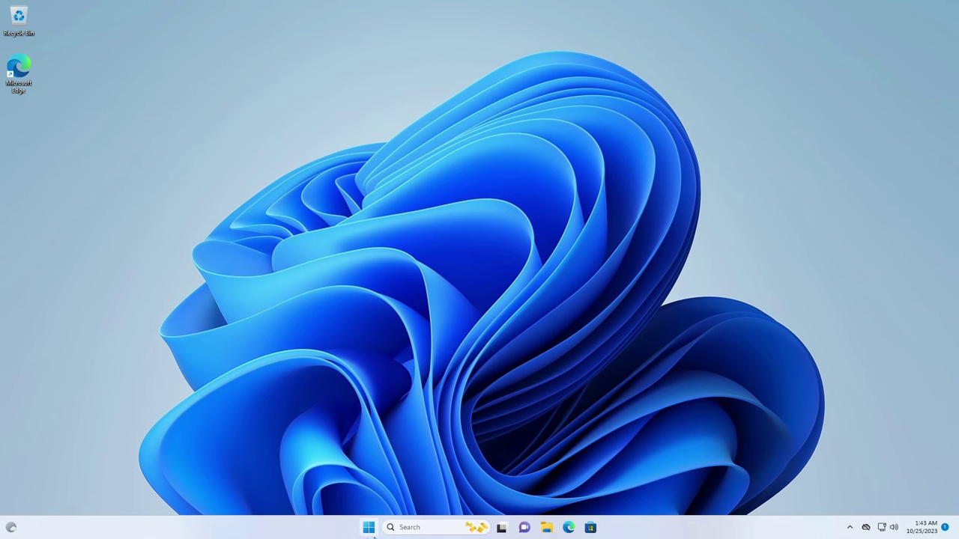
In Apple Software Update, install Boot Camp Update 6.1.13 and 6.1.14, allow the device changes, and restart the computer.
click(369, 528)
click(529, 403)
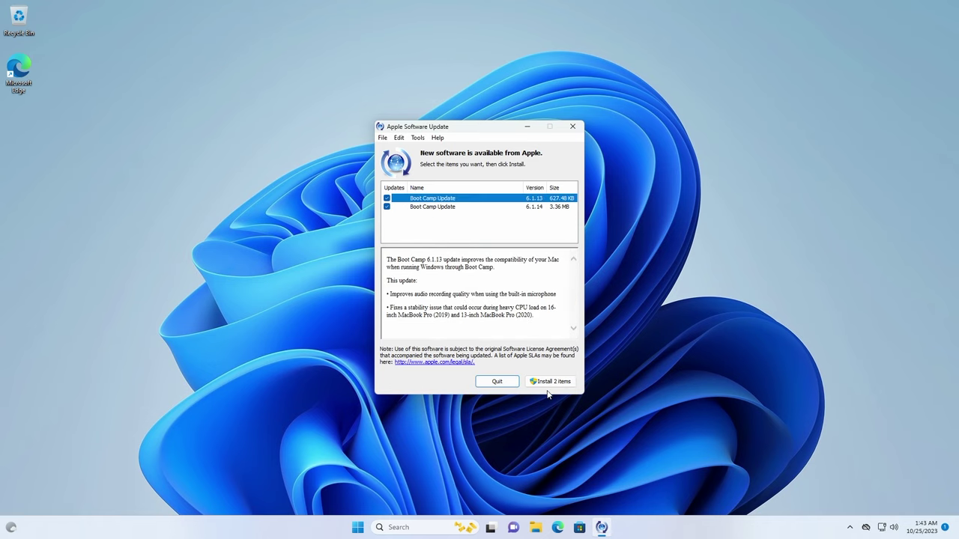
click(550, 383)
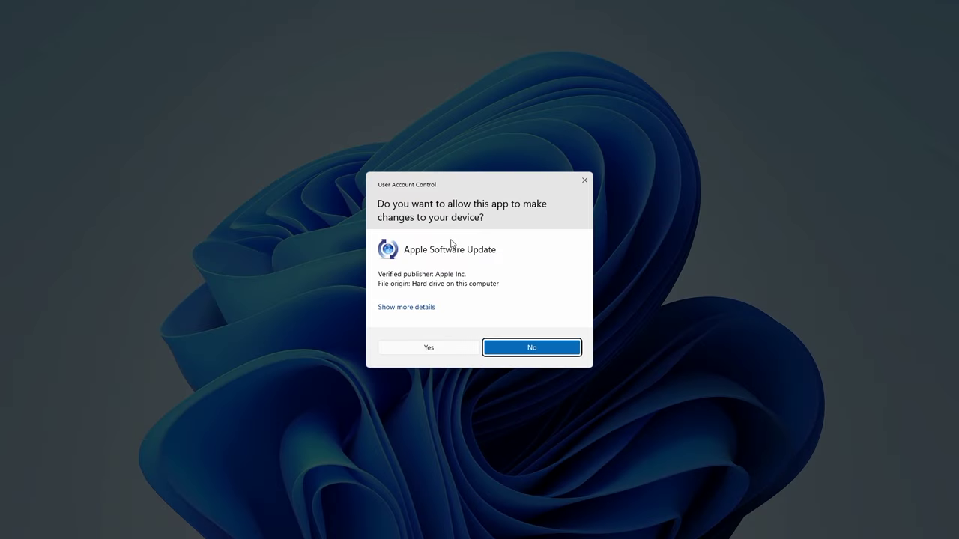
click(438, 350)
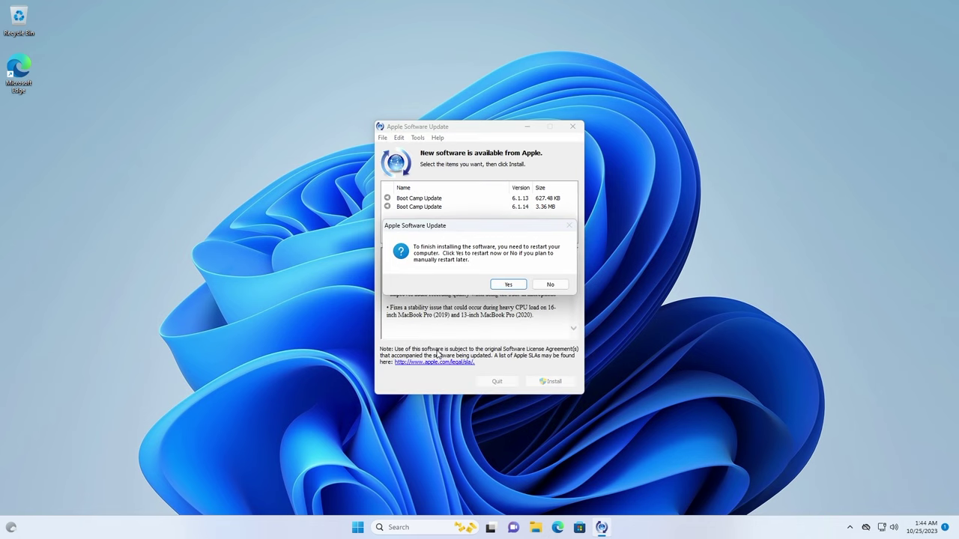
click(507, 284)
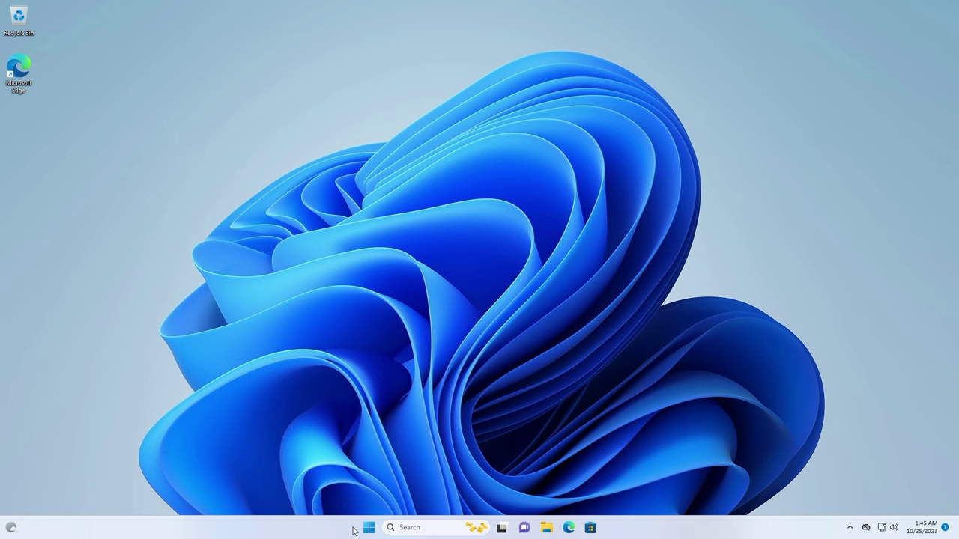
Review the device and Windows specifications on the System About page in Settings, then close Settings.
click(367, 528)
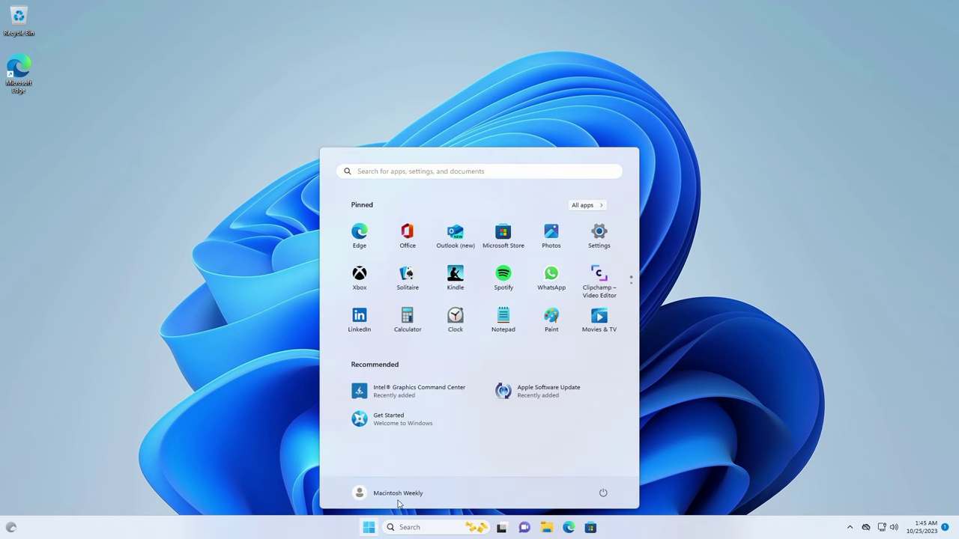
click(600, 237)
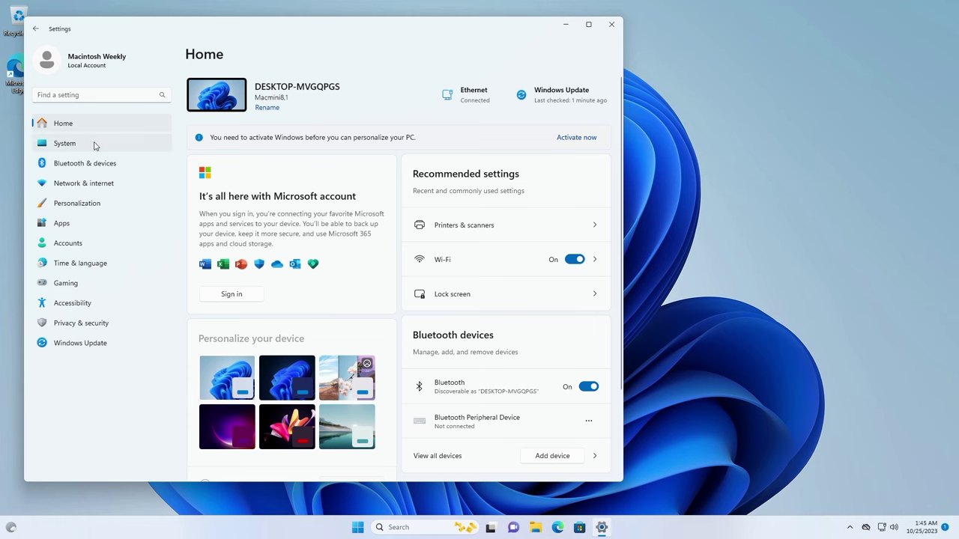
click(65, 143)
scroll(317, 349, down, 10)
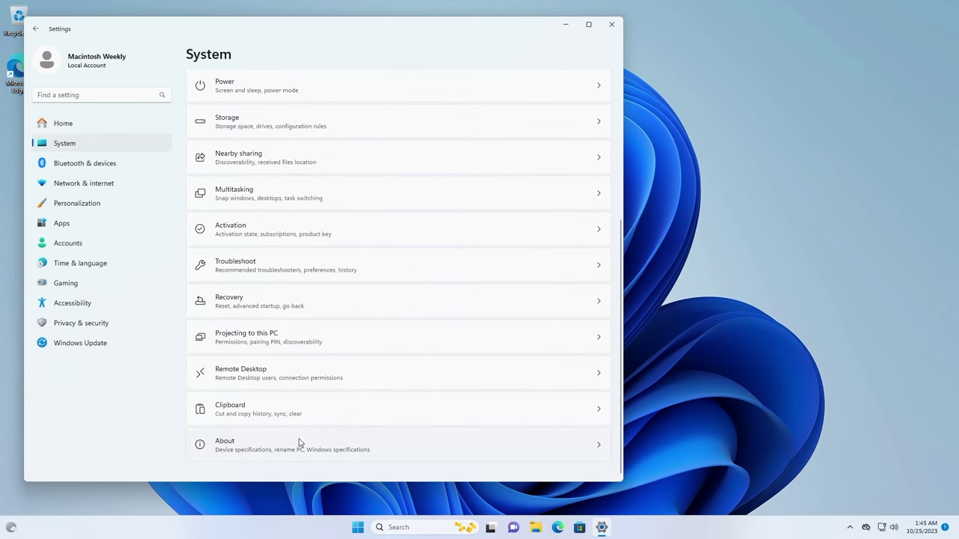
click(299, 443)
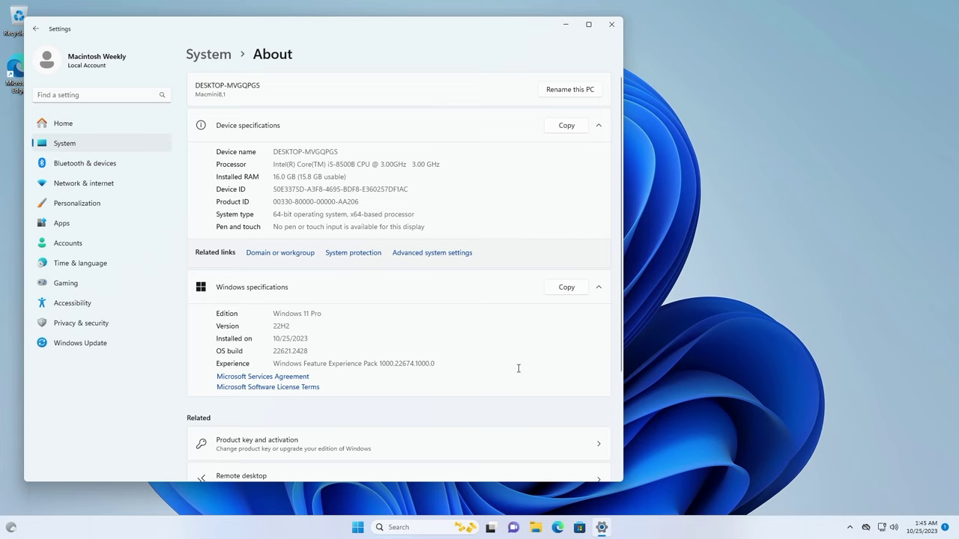
click(611, 24)
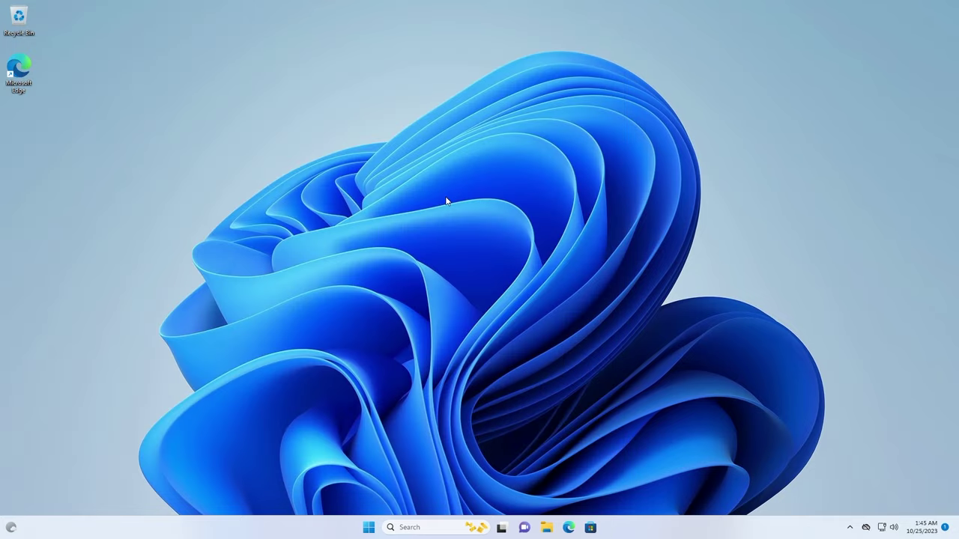
Search for "system", open System Information to review the System Summary, and close it.
key(super)
text(system)
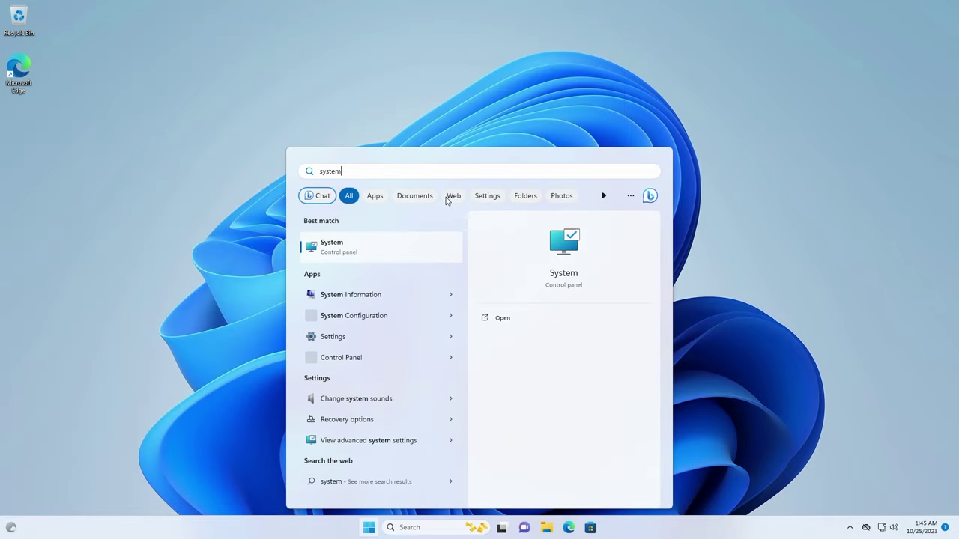
key(Down)
key(Return)
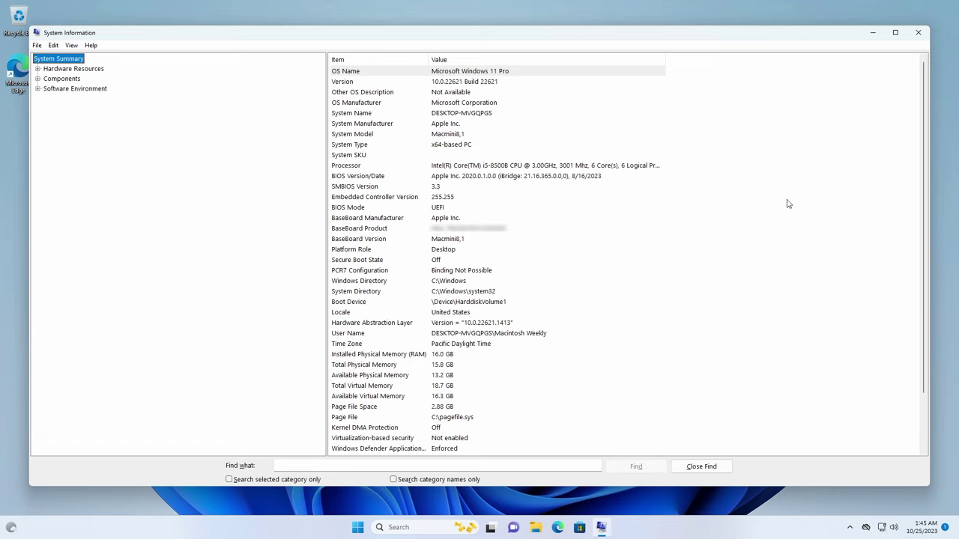
click(918, 32)
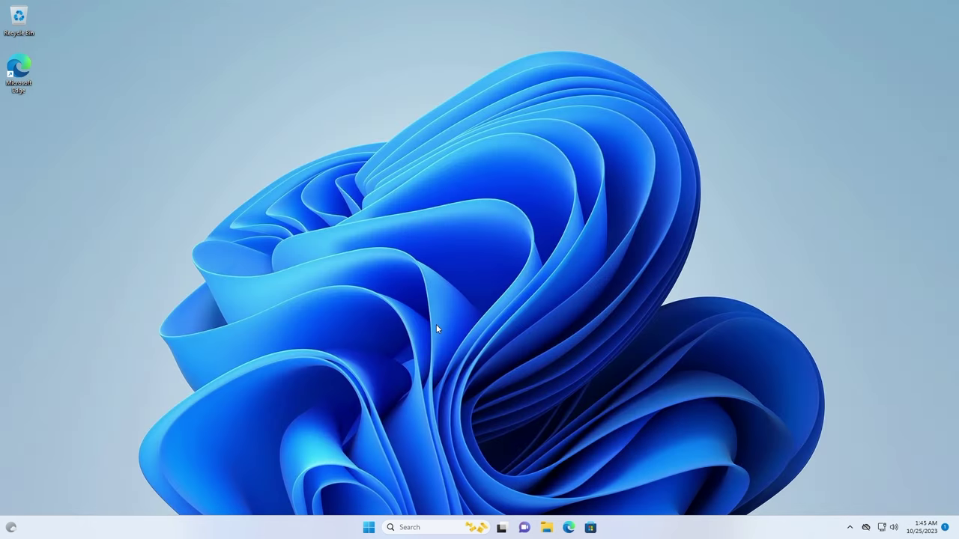
Examine the available Wi-Fi networks and the Bluetooth device list in quick settings.
click(894, 527)
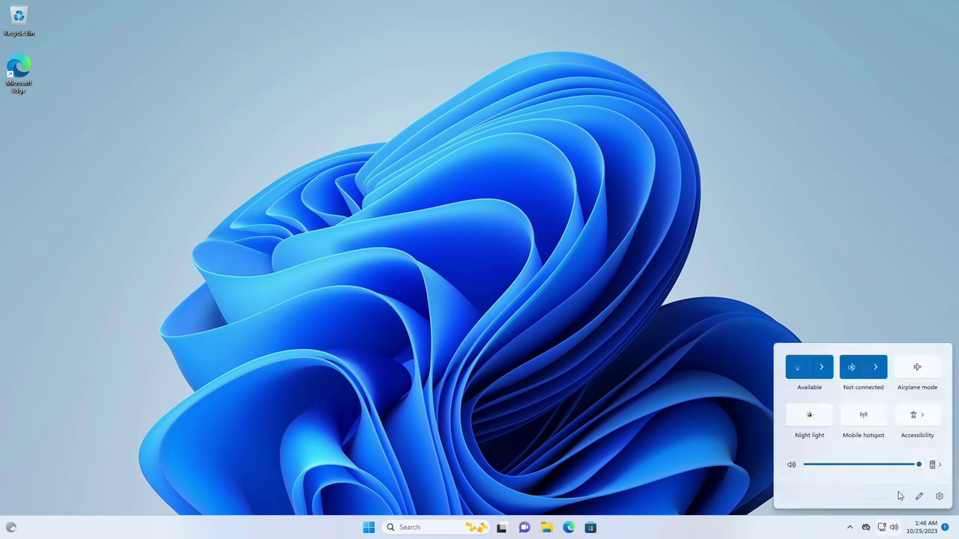
click(823, 367)
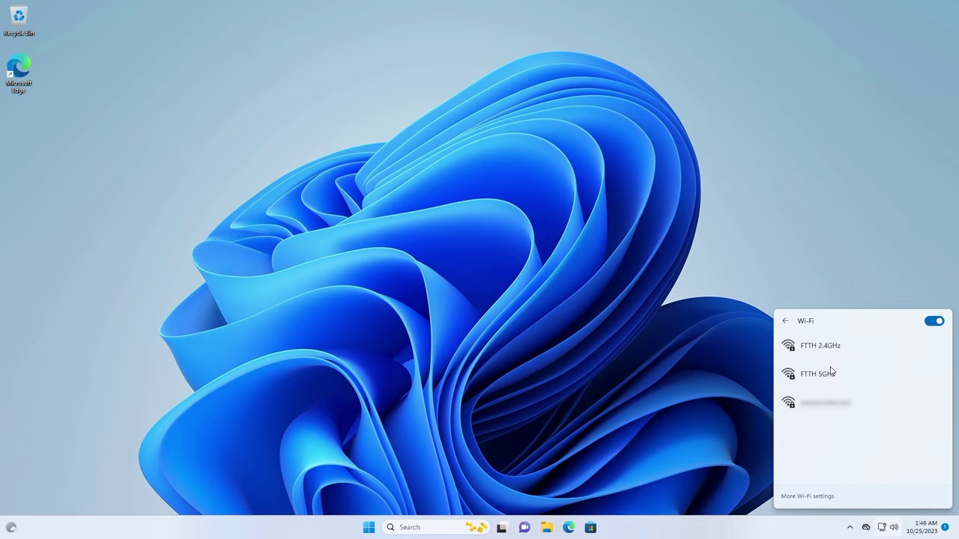
click(785, 322)
click(877, 366)
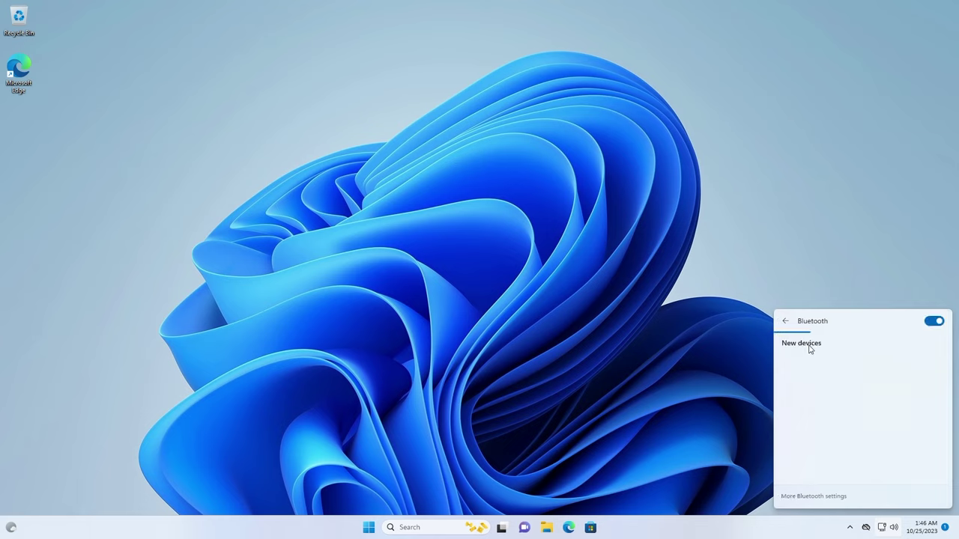
click(791, 327)
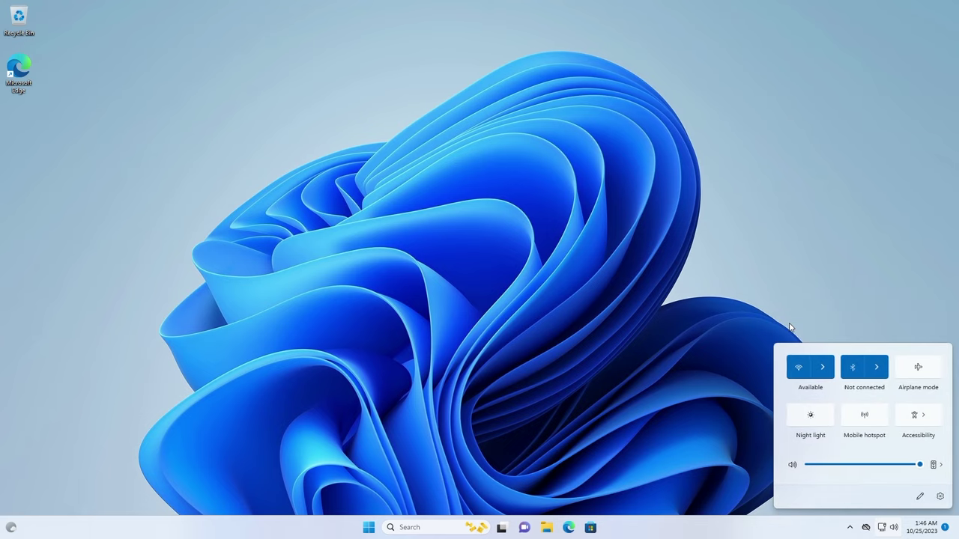
Examine the available sound output devices, test the volume slider by raising it to near maximum, and close quick settings.
mouse_move(919, 464)
mouse_down()
mouse_move(879, 465)
mouse_move(927, 466)
mouse_up()
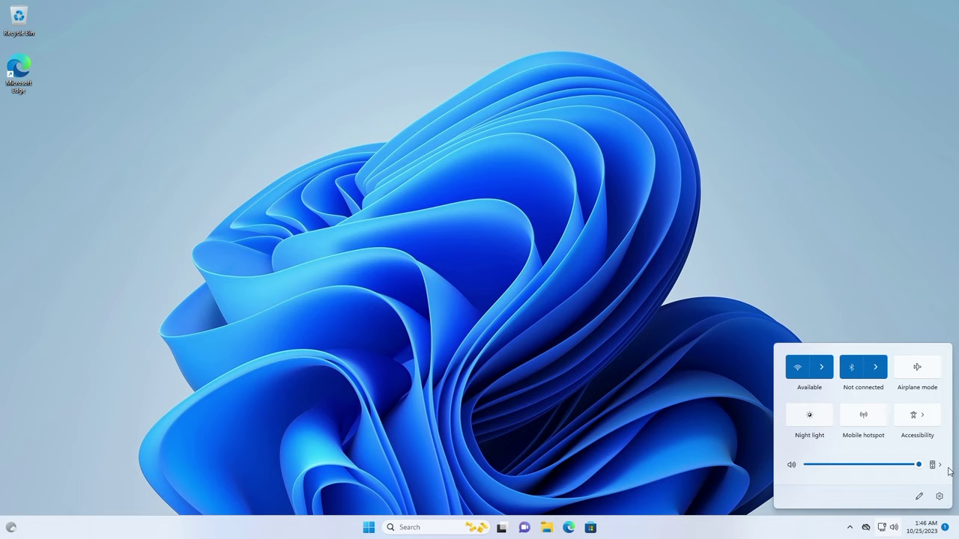
click(940, 469)
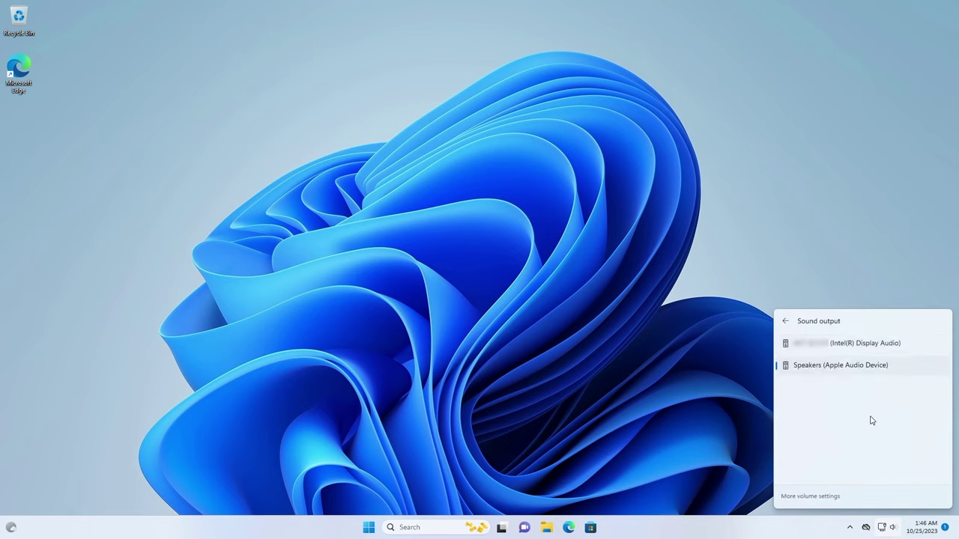
click(785, 321)
drag(854, 471, 920, 467)
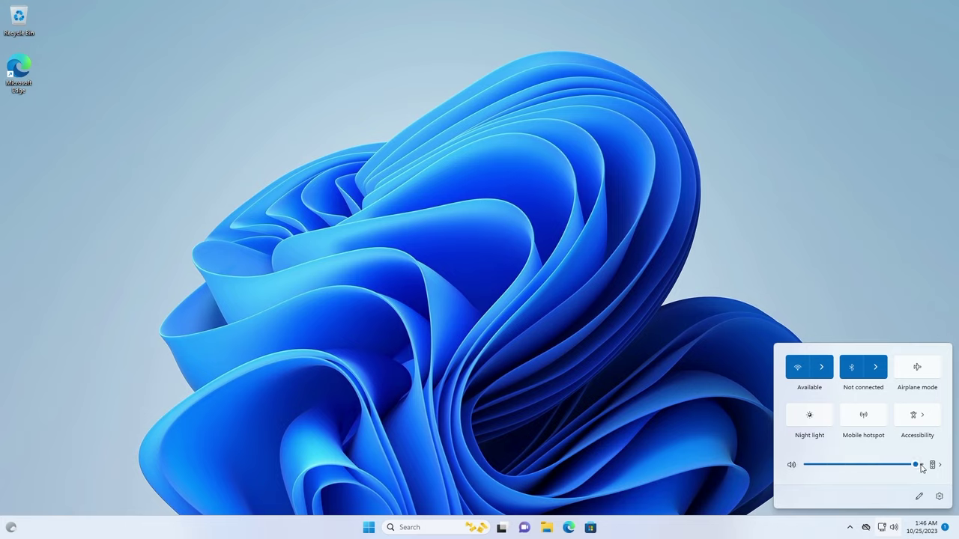
click(690, 384)
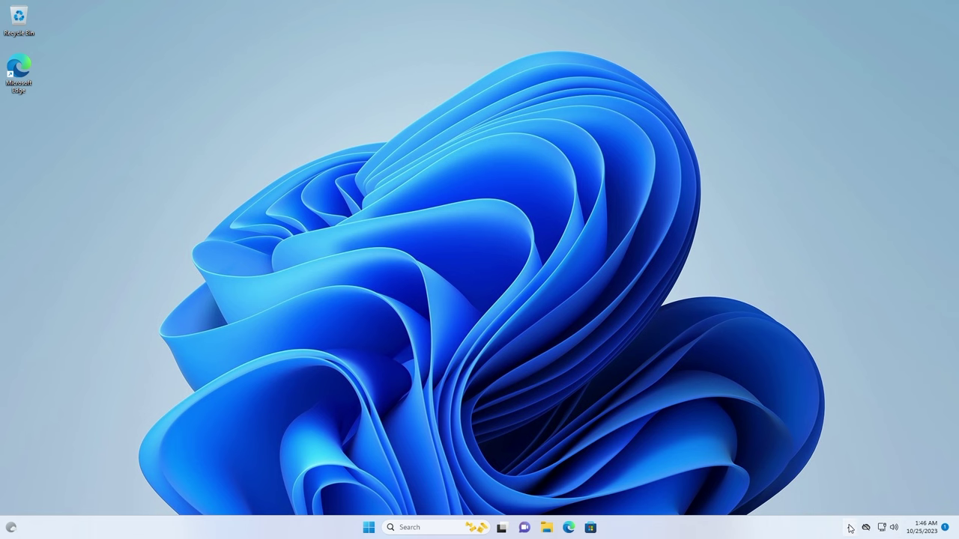
Restart the computer in macOS through Boot Camp and log in with the account password.
click(850, 528)
right_click(809, 500)
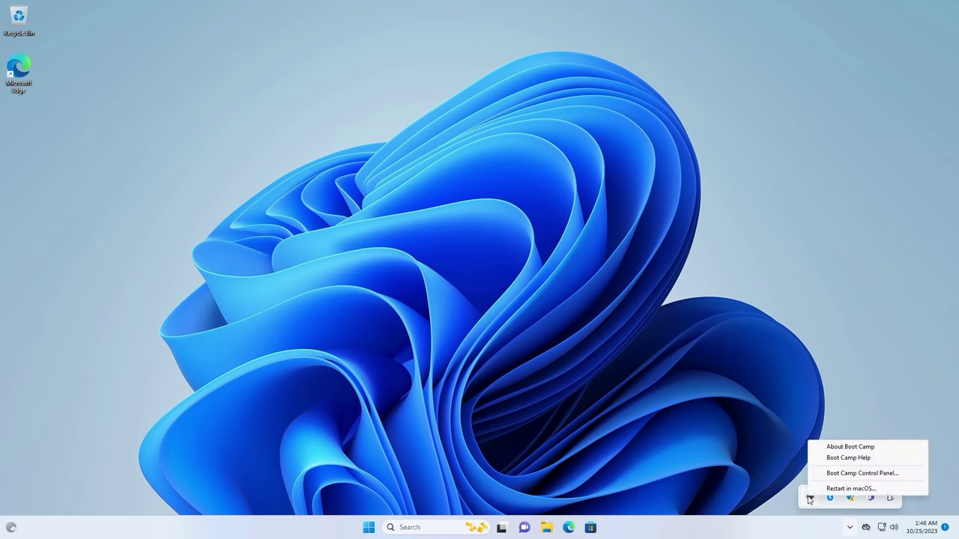
click(889, 491)
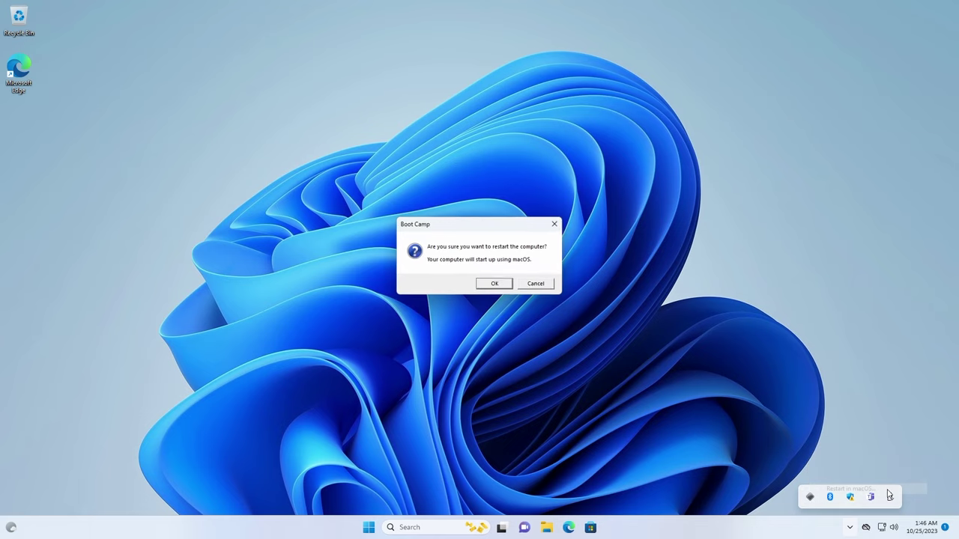
click(495, 284)
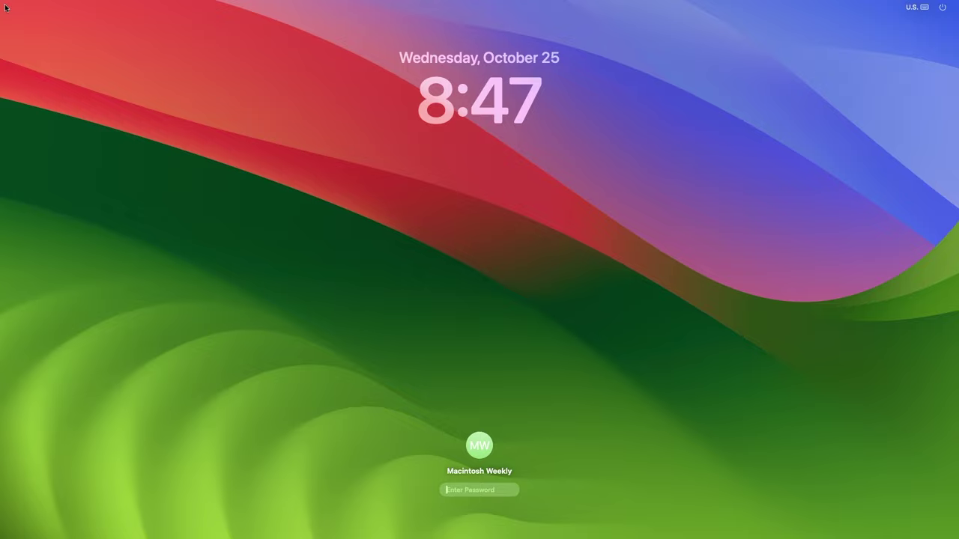
text(••••)
key(Return)
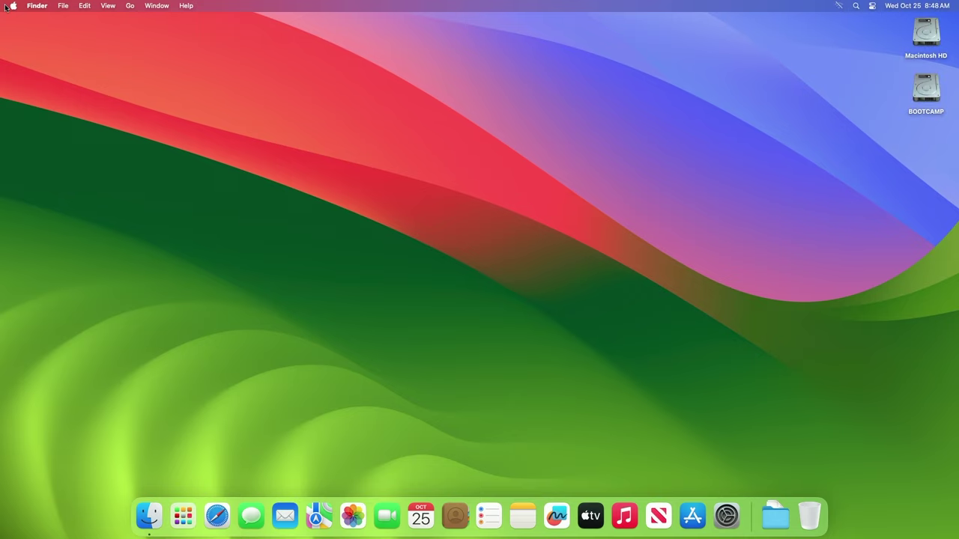
right_click(181, 88)
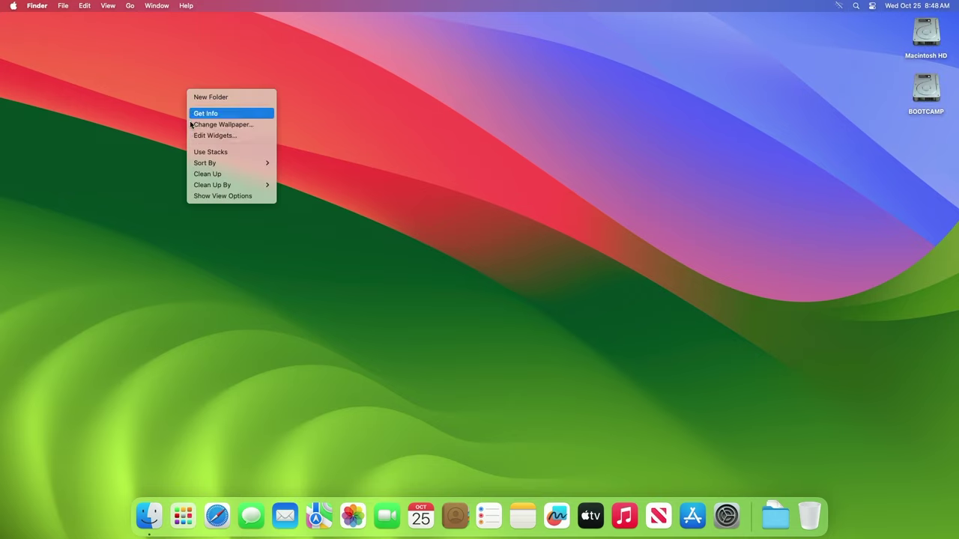
click(196, 173)
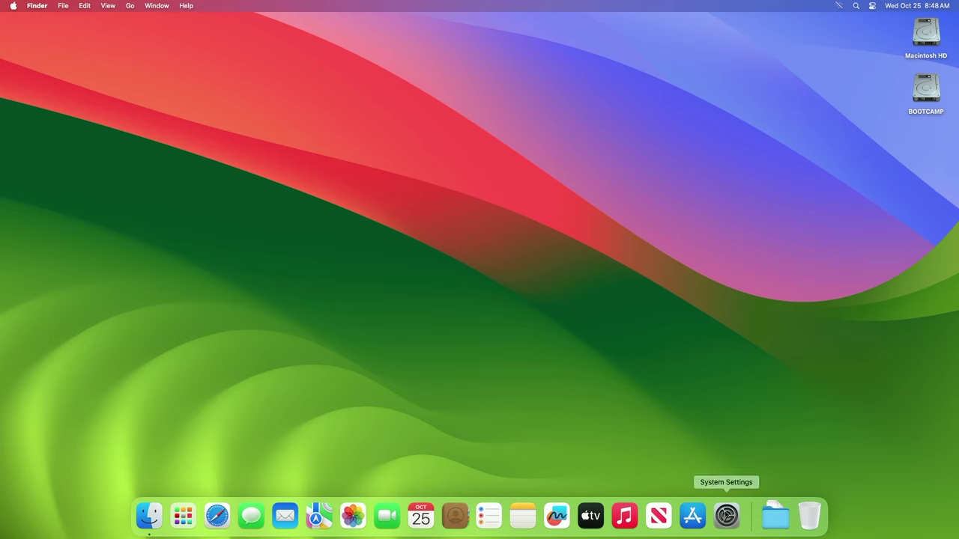
Select BOOTCAMP Windows as the startup disk in the General section of System Settings.
click(726, 516)
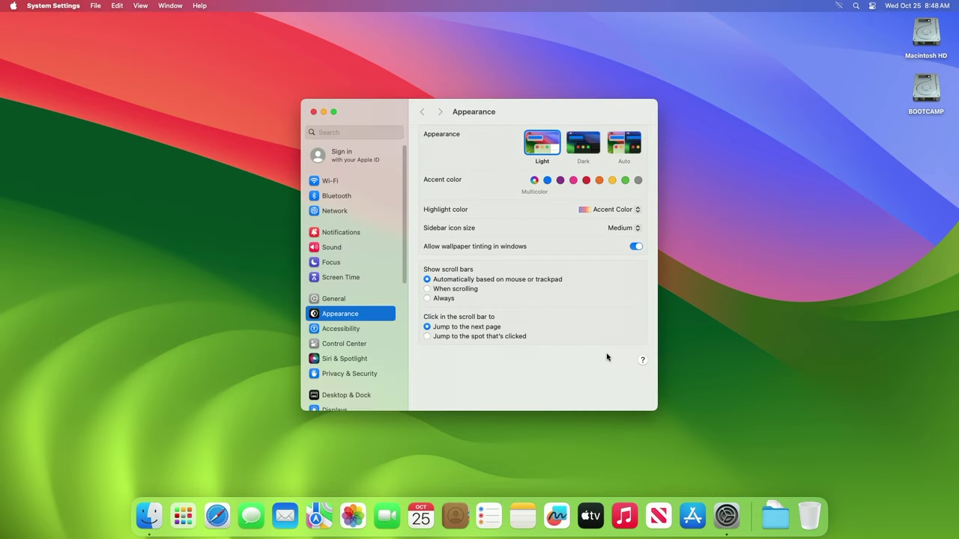
click(385, 300)
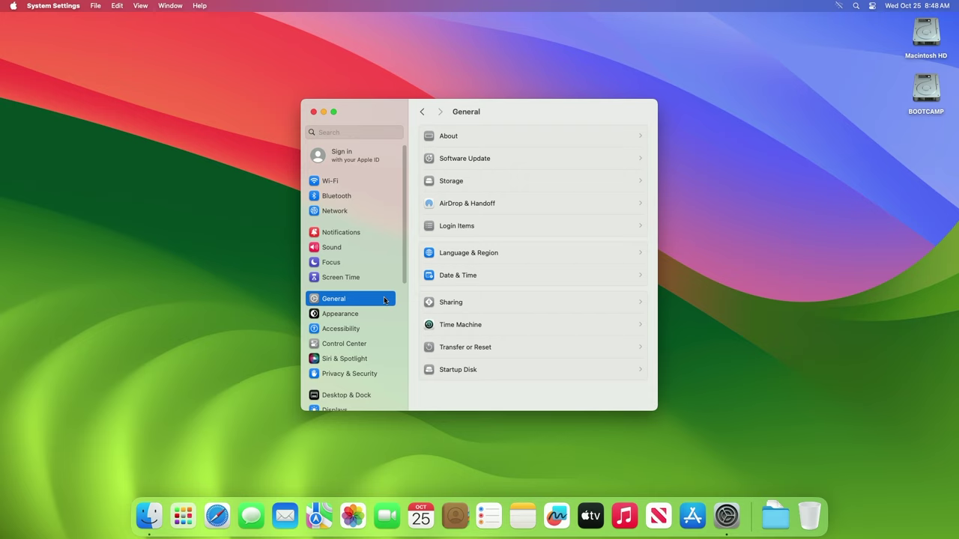
click(468, 369)
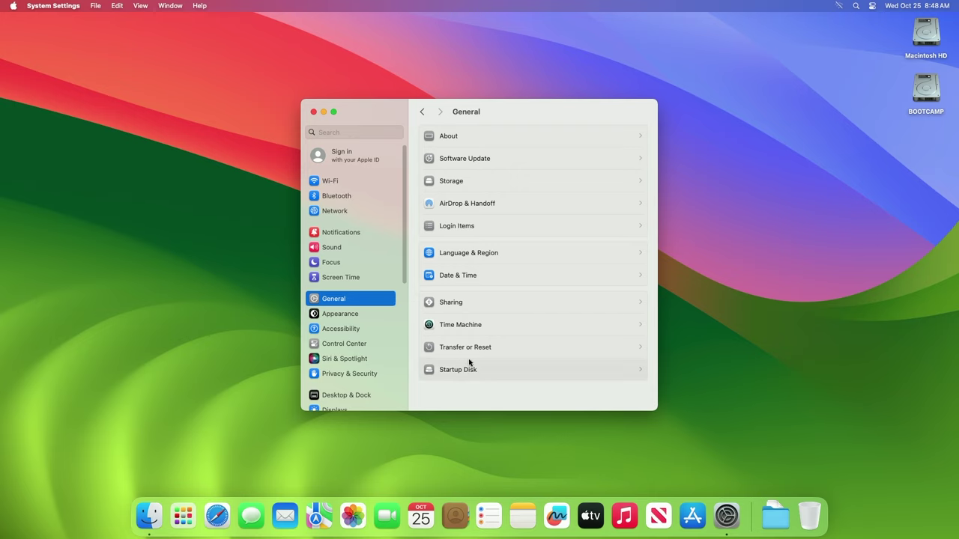
click(506, 202)
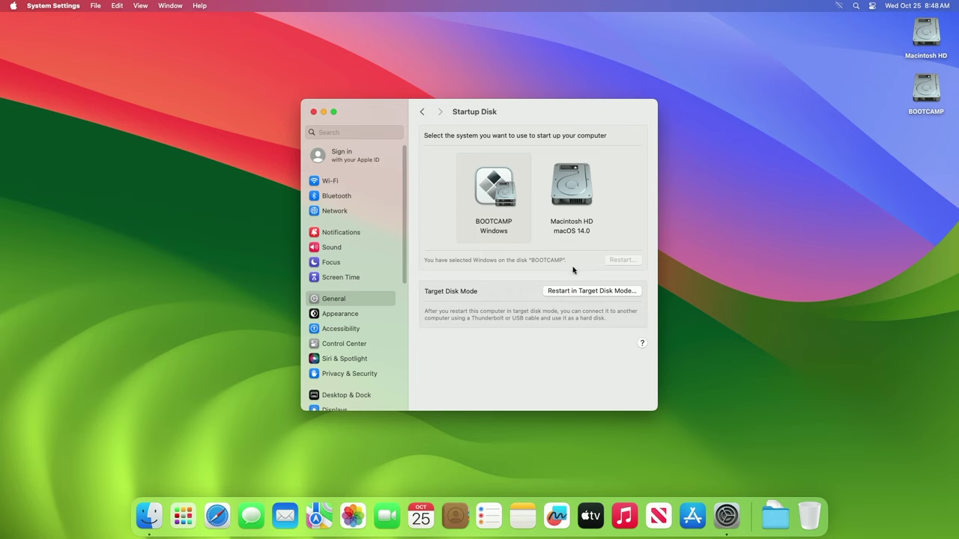
Unlock the Startup Disk settings with the account password and restart the computer into BOOTCAMP.
text(••••)
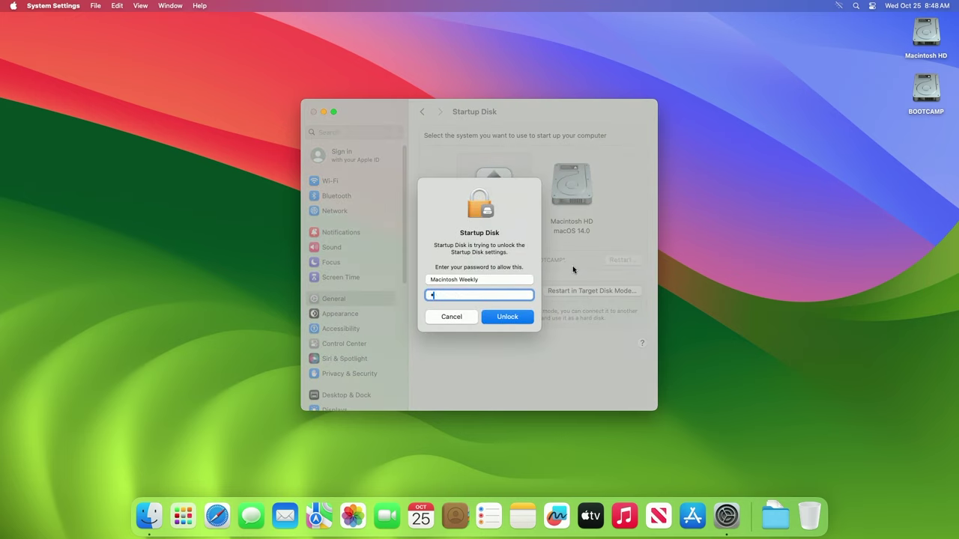
key(Return)
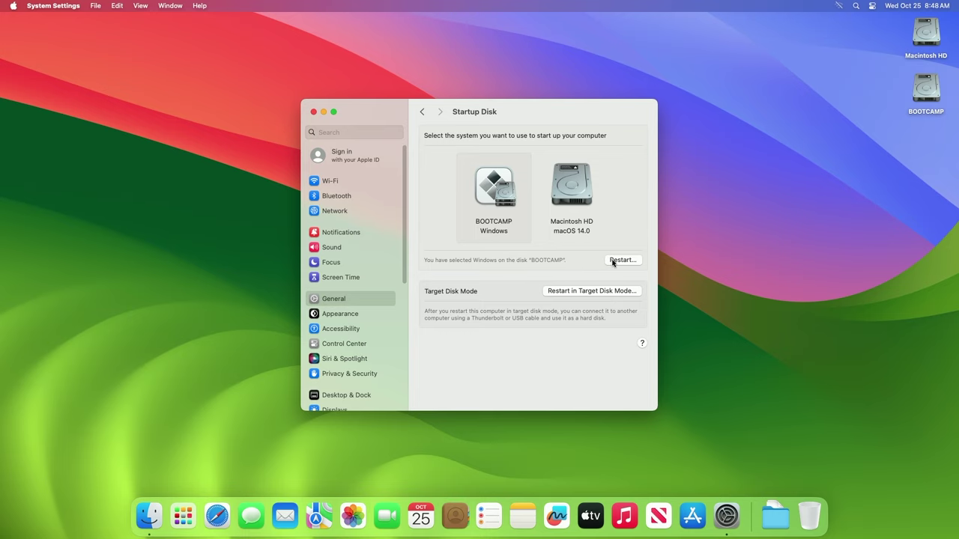
click(613, 261)
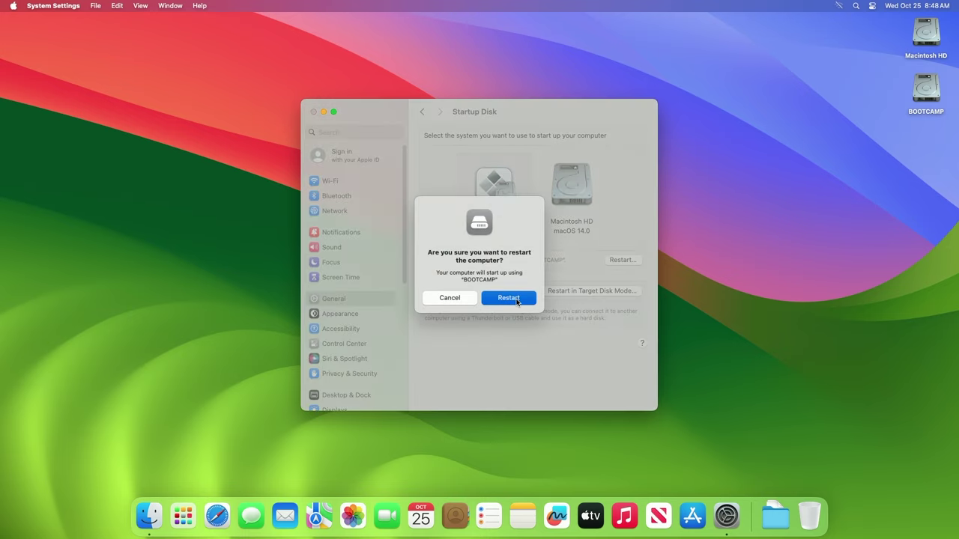
click(508, 298)
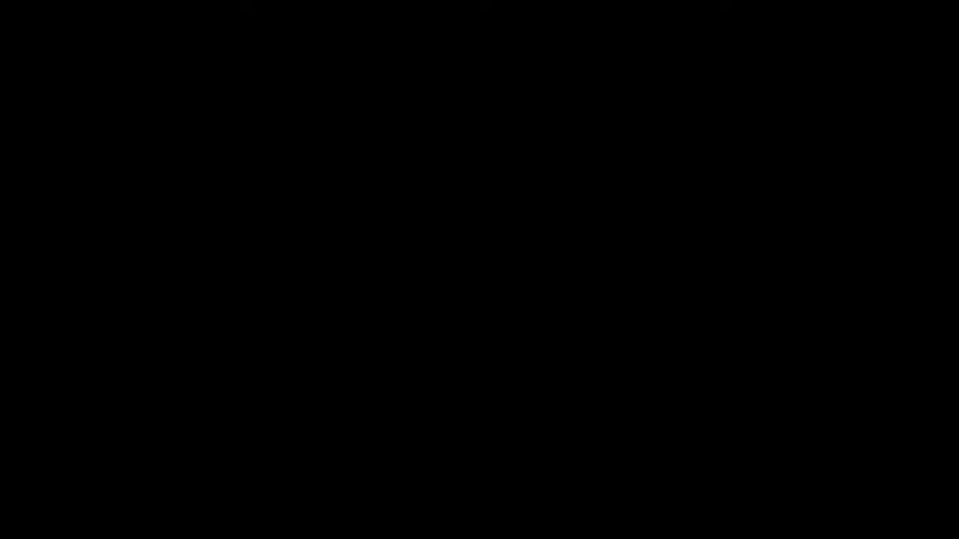